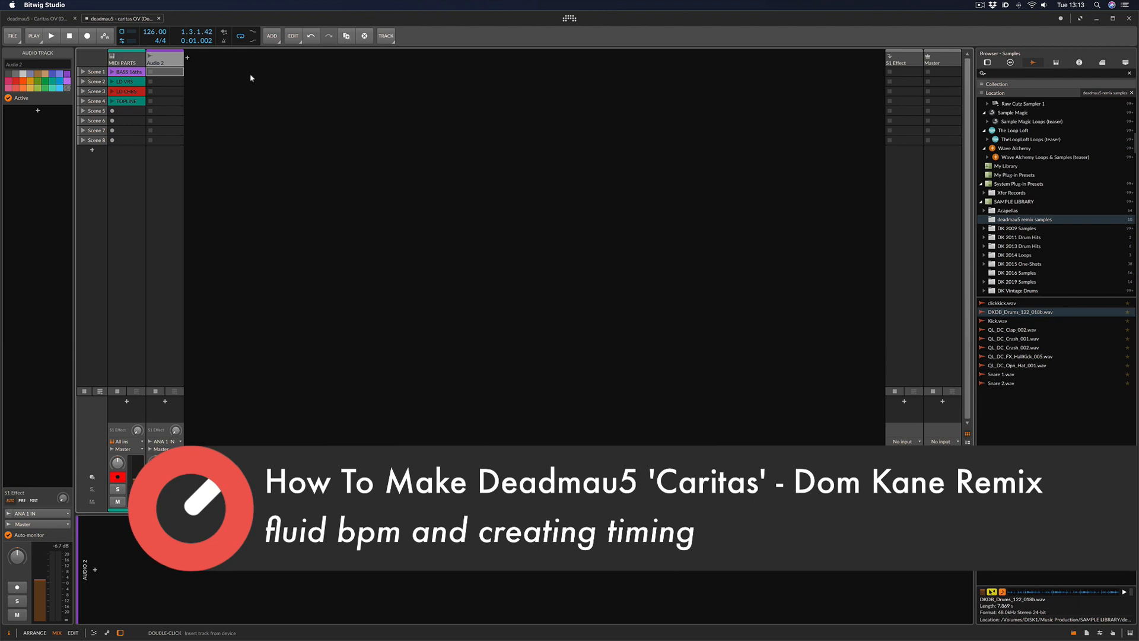
- Look through the MIDI PARTS track's launcher clips: check the notes in BASS 16ths and inspect the LD VRS and LD CHRS clips
click(136, 57)
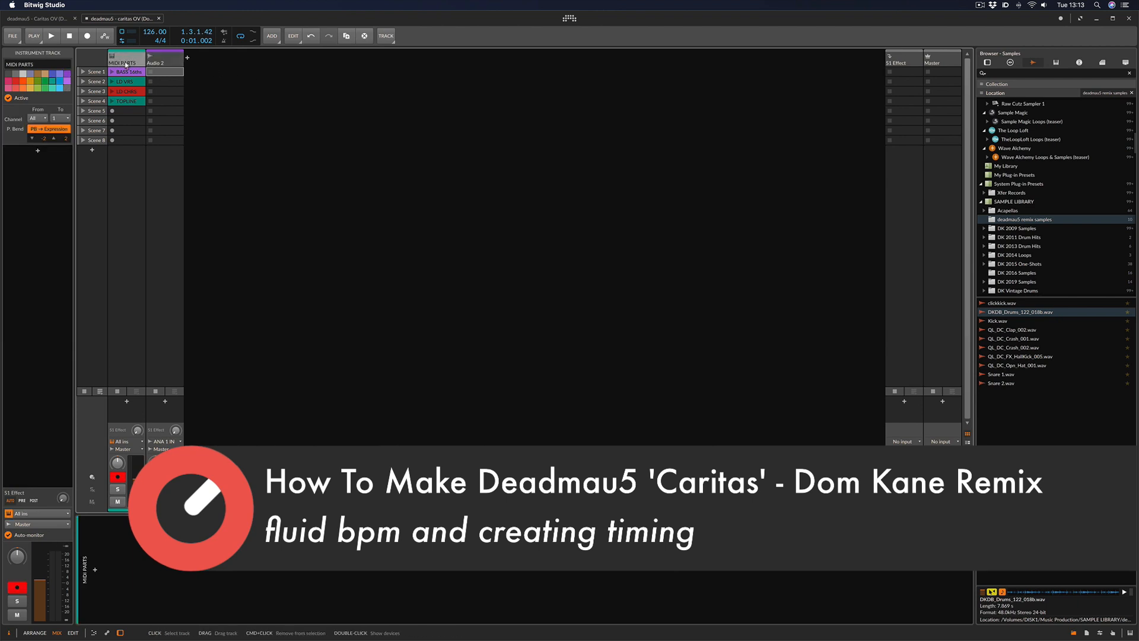
click(126, 72)
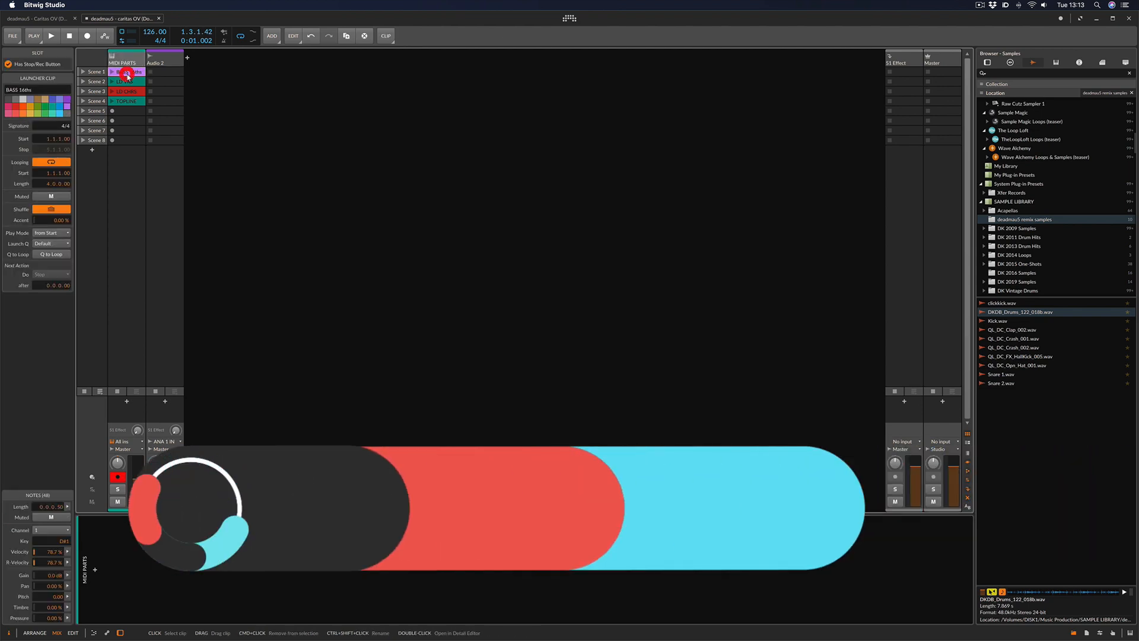
double_click(127, 73)
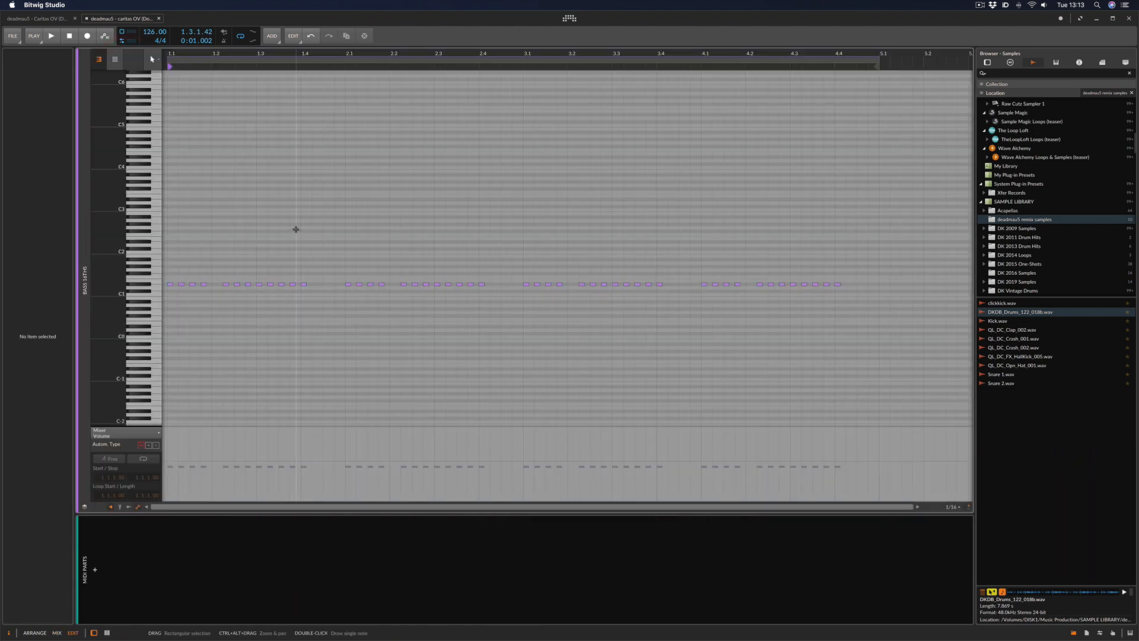
key(F2)
click(132, 83)
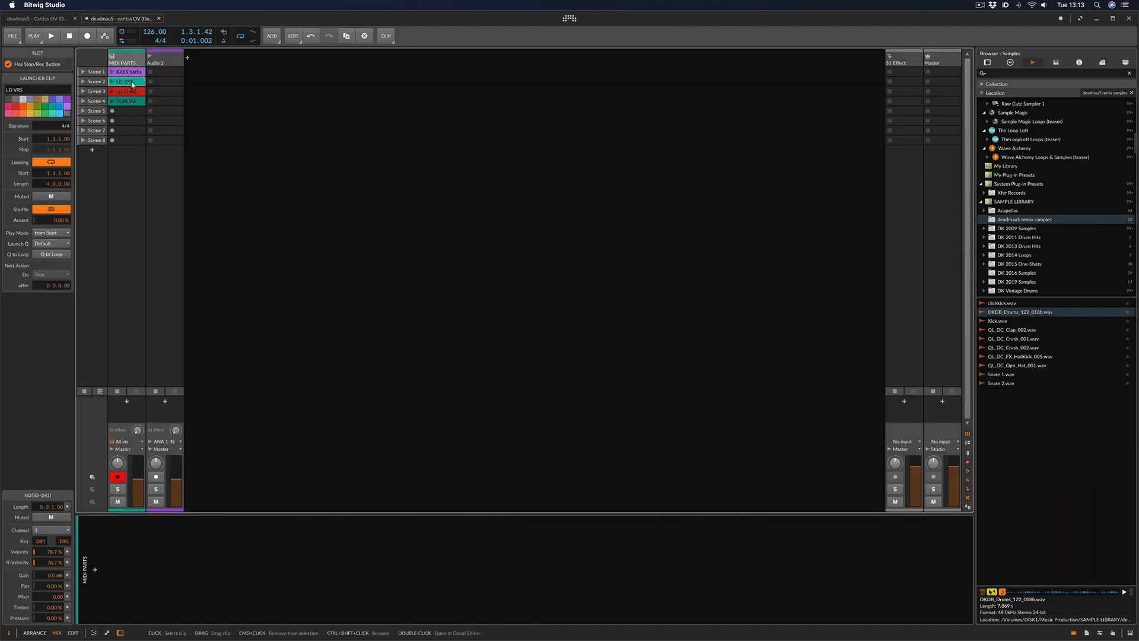
click(127, 92)
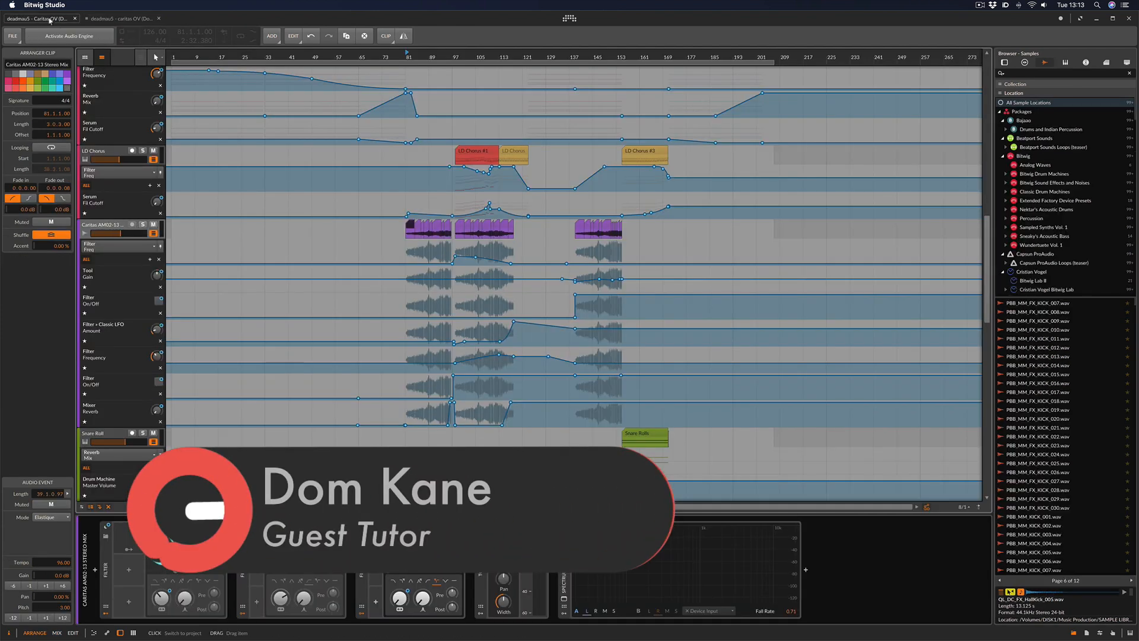
- Switch to the other open Caritas project and review its arrangement, including the Caritas AM02-13 Stereo Mix clips
click(40, 18)
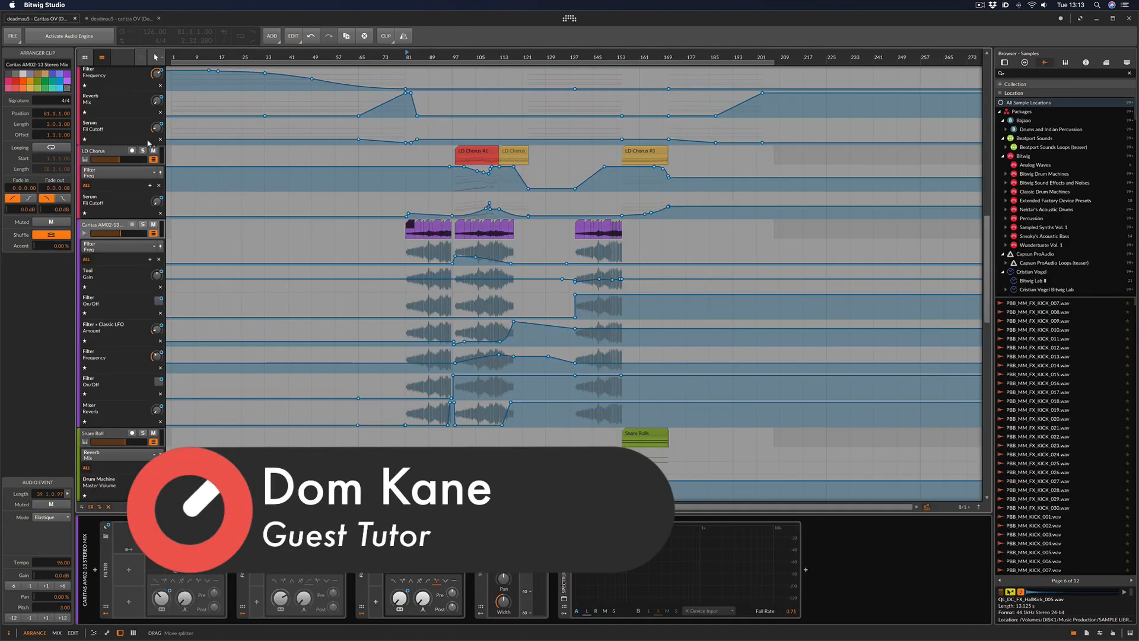
scroll(171, 162, up, 15)
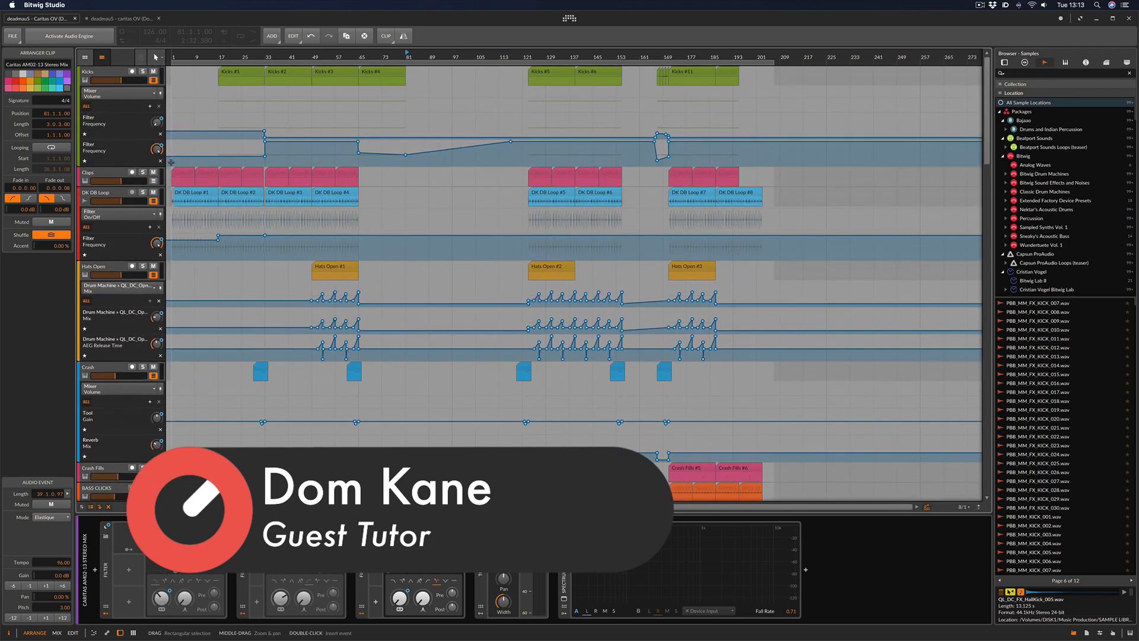
scroll(192, 232, down, 15)
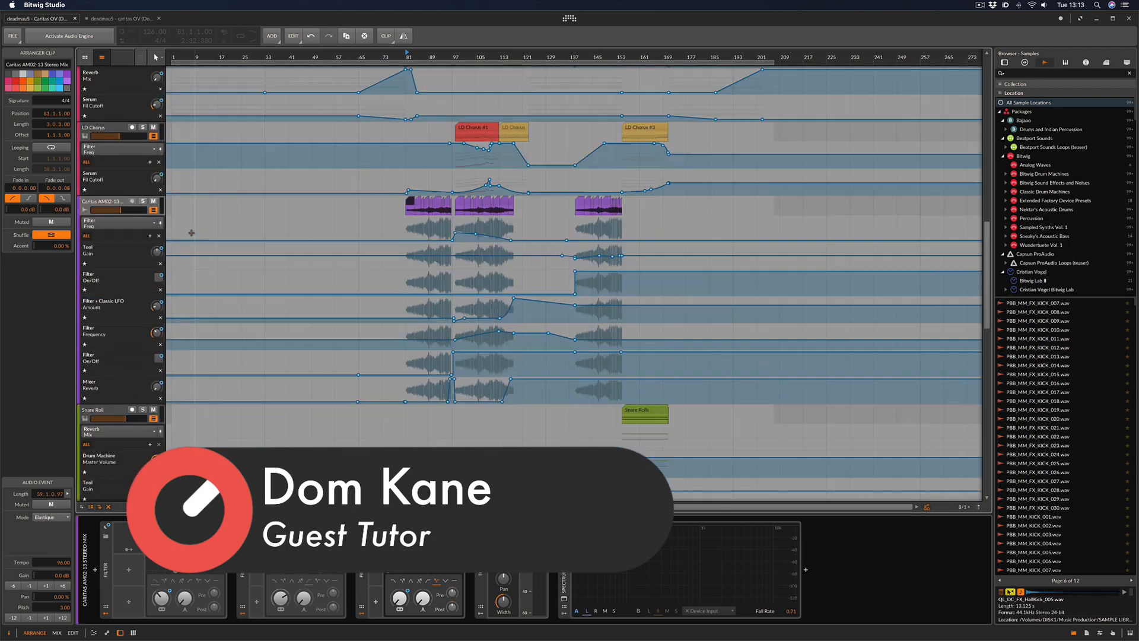
scroll(192, 234, down, 5)
scroll(193, 237, up, 10)
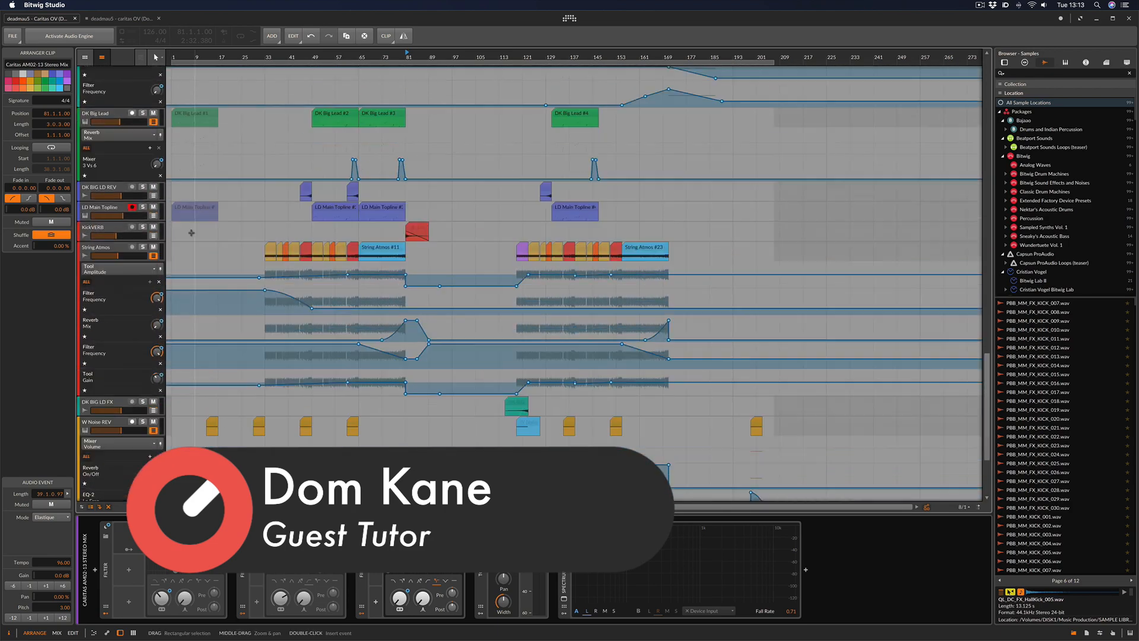
scroll(192, 237, up, 10)
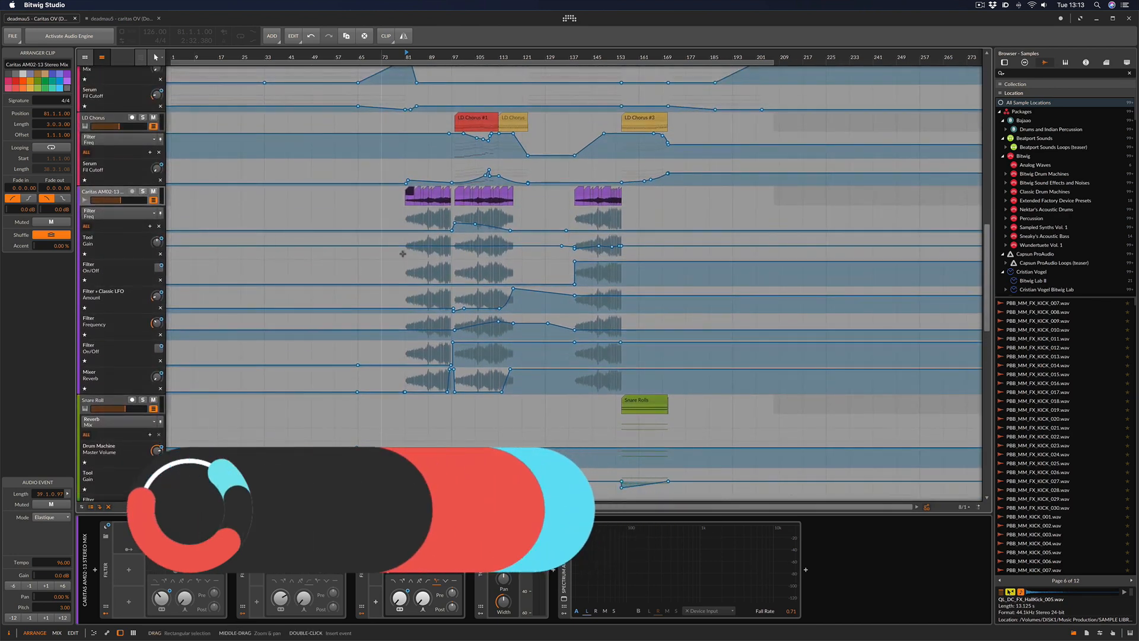
click(411, 195)
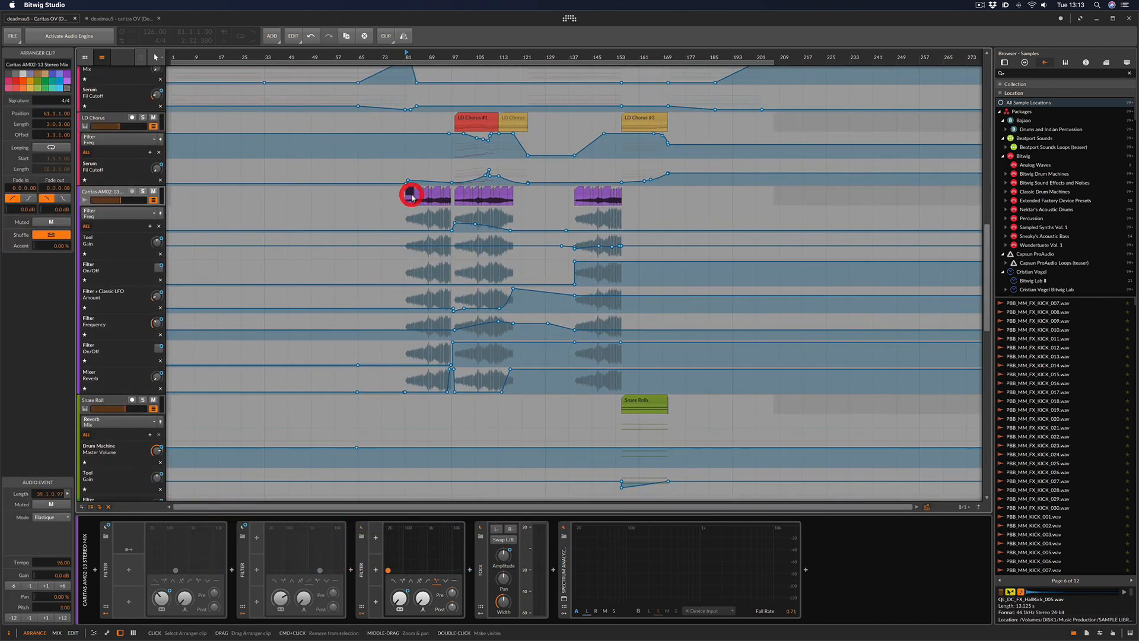
- Return to the project containing the MIDI PARTS track, select the Audio 2 track and show the arrangement timeline
click(113, 19)
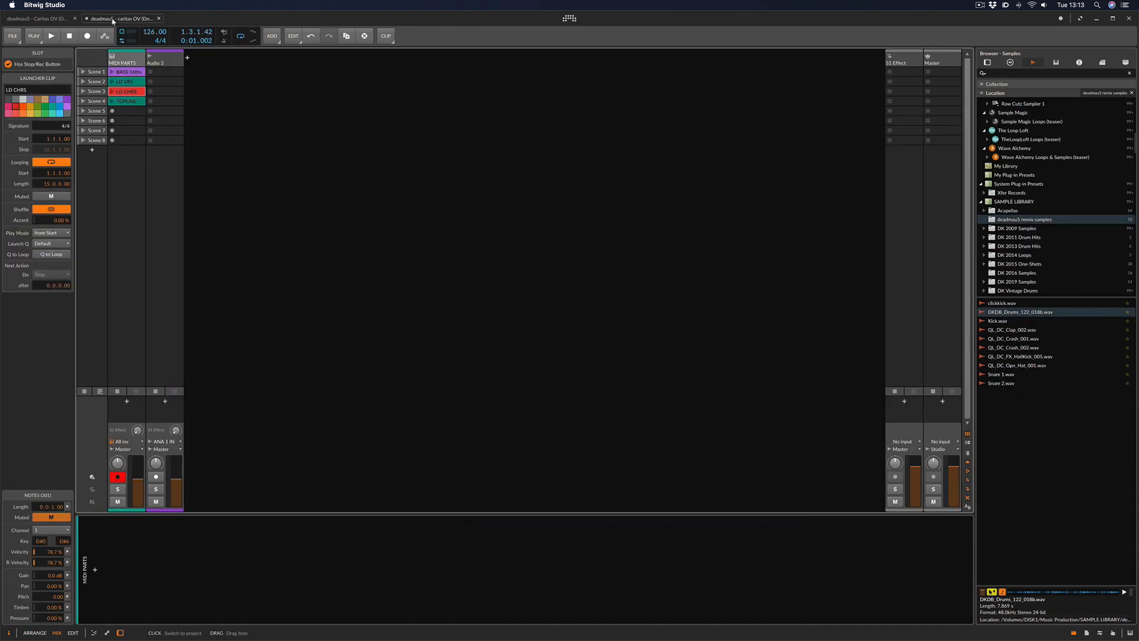
click(170, 63)
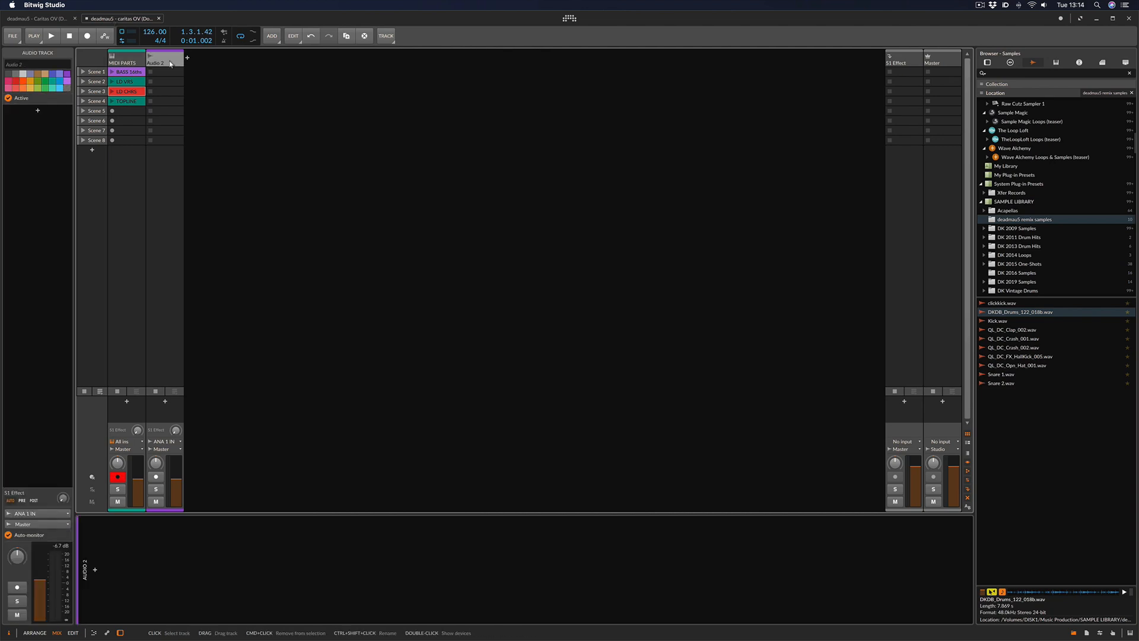
key(alt+1)
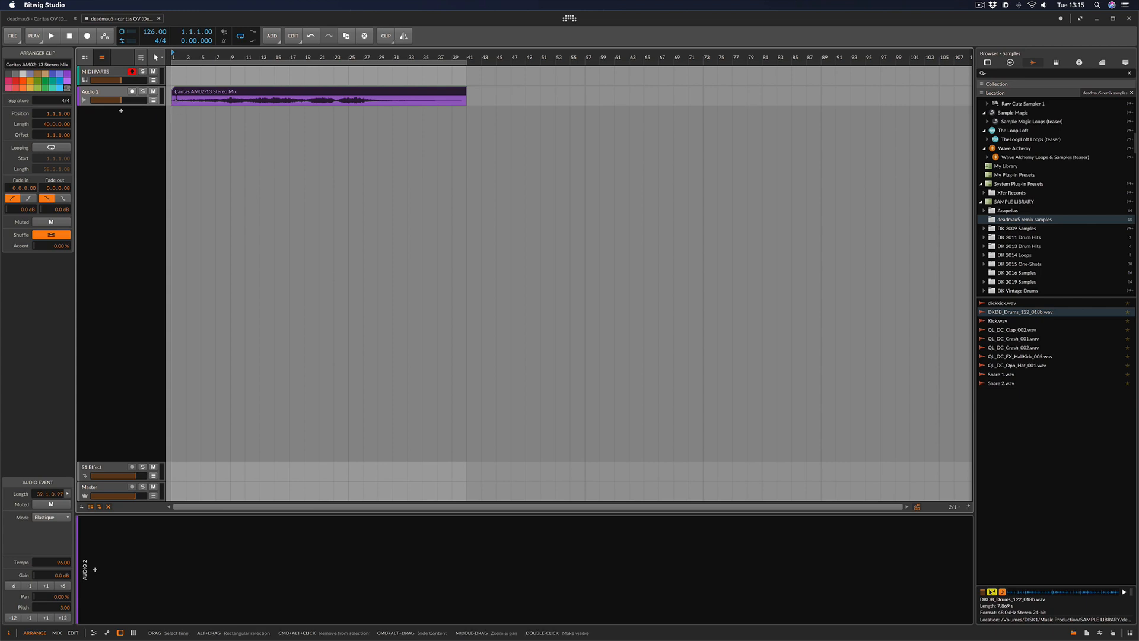
- Listen to the Caritas AM02-13 Stereo Mix clip on Audio 2 from the start and open it in the detail editor
click(176, 99)
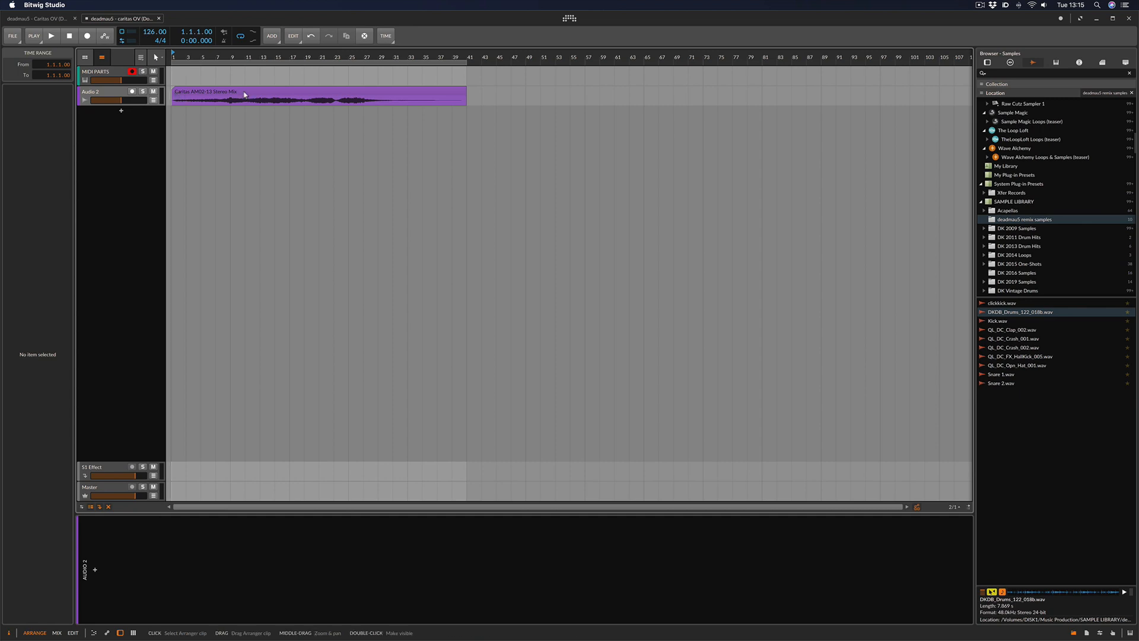
click(245, 94)
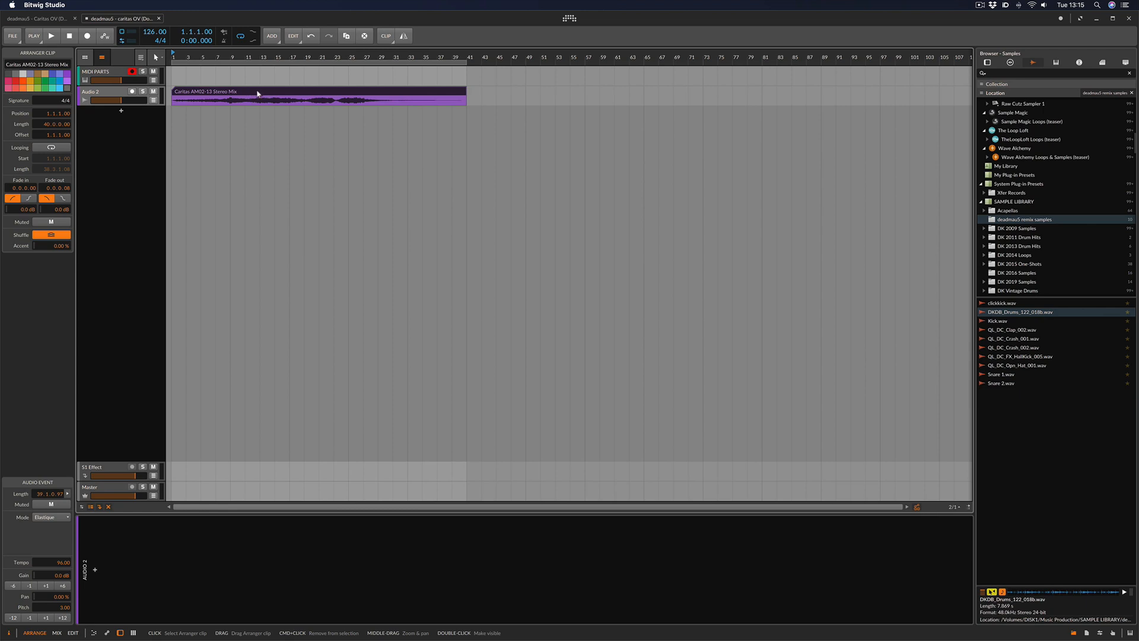
click(257, 93)
click(257, 93)
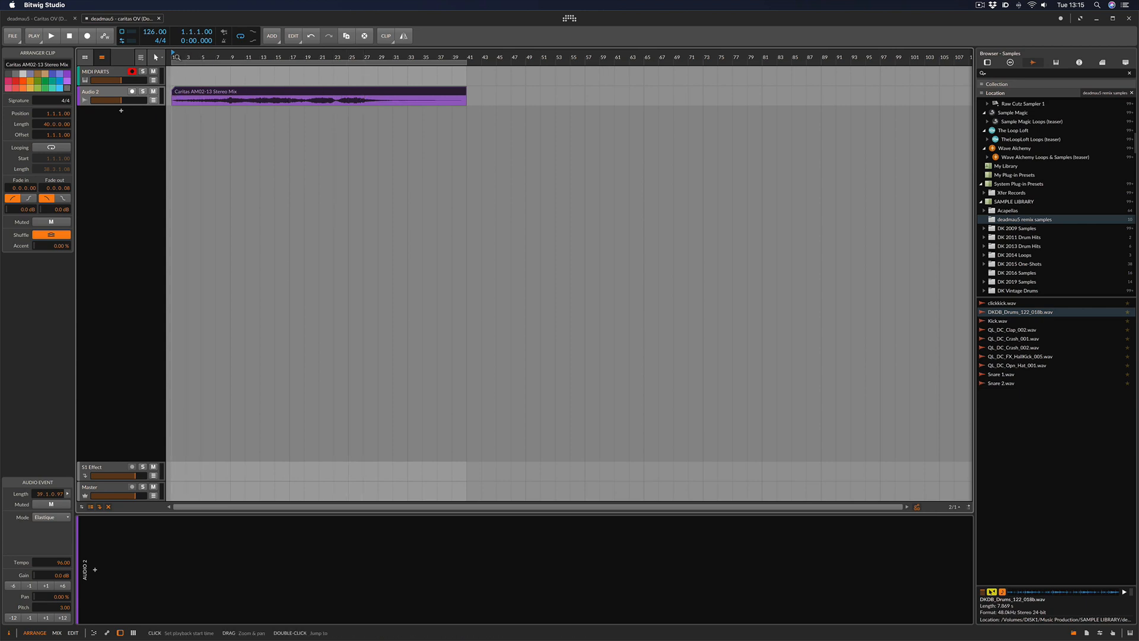
key(space)
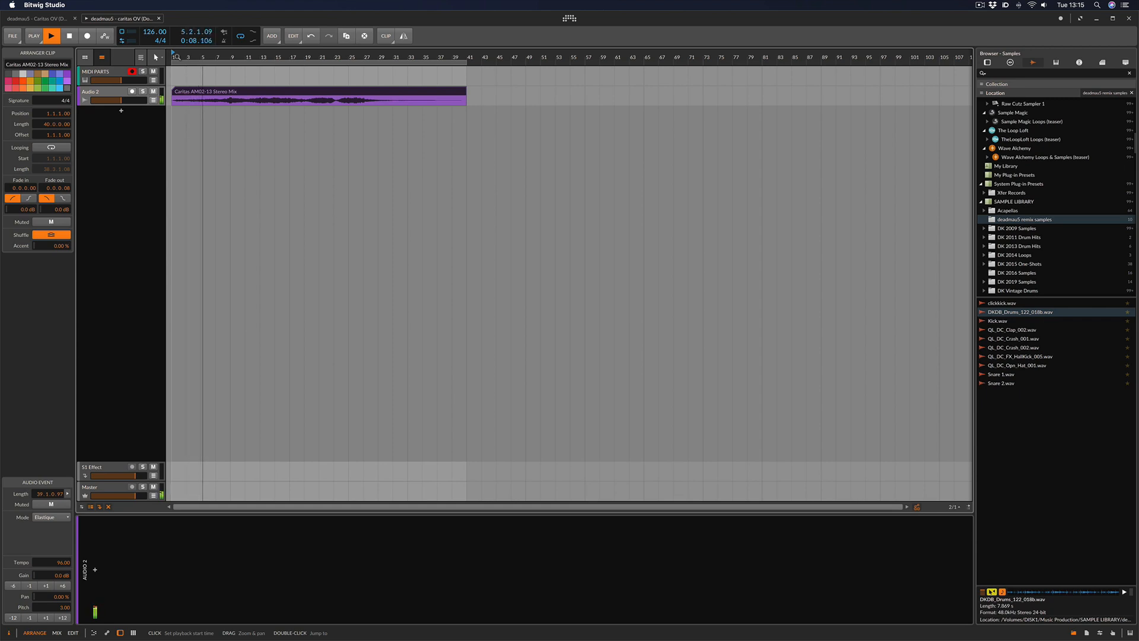
double_click(248, 93)
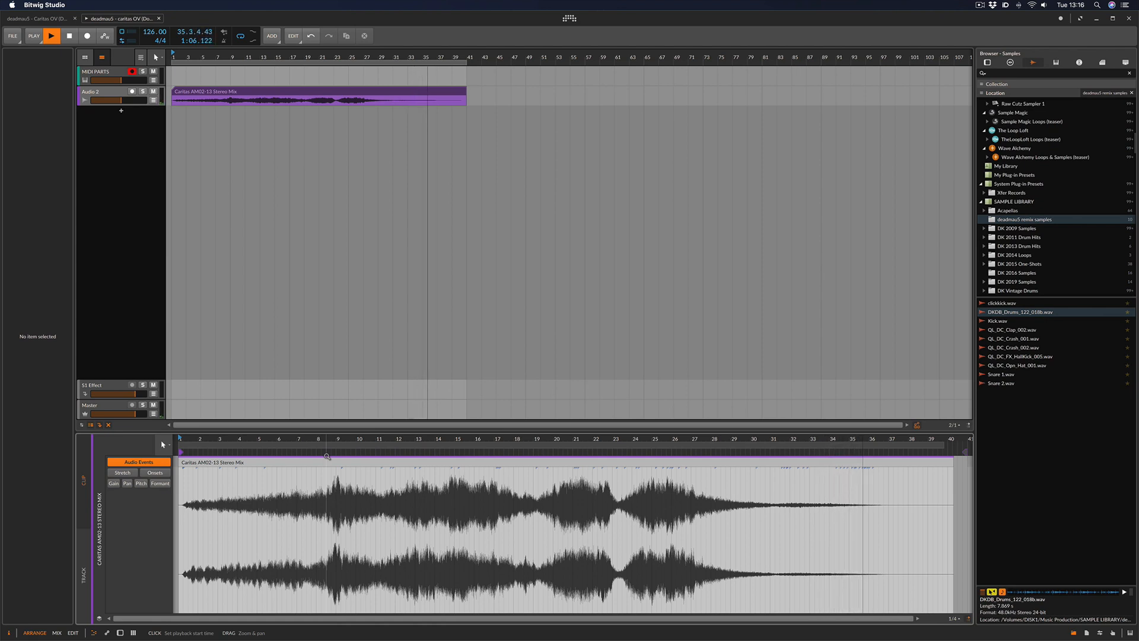
key(space)
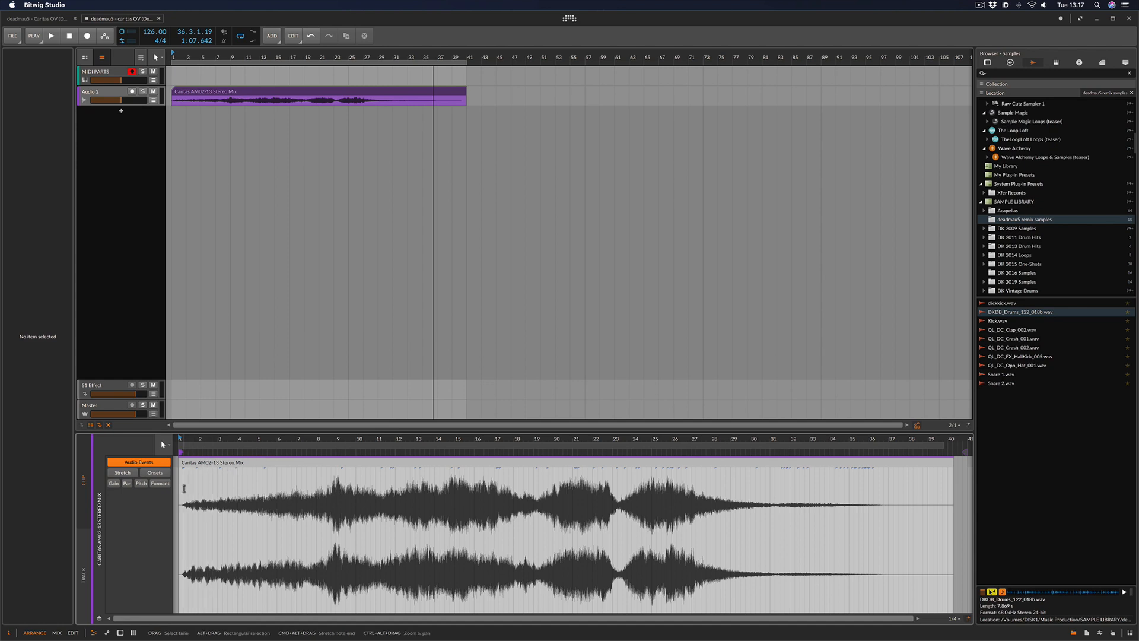
- Inspect the Caritas clip's stretch and onset displays in the detail editor, and return to the audio events display
click(131, 475)
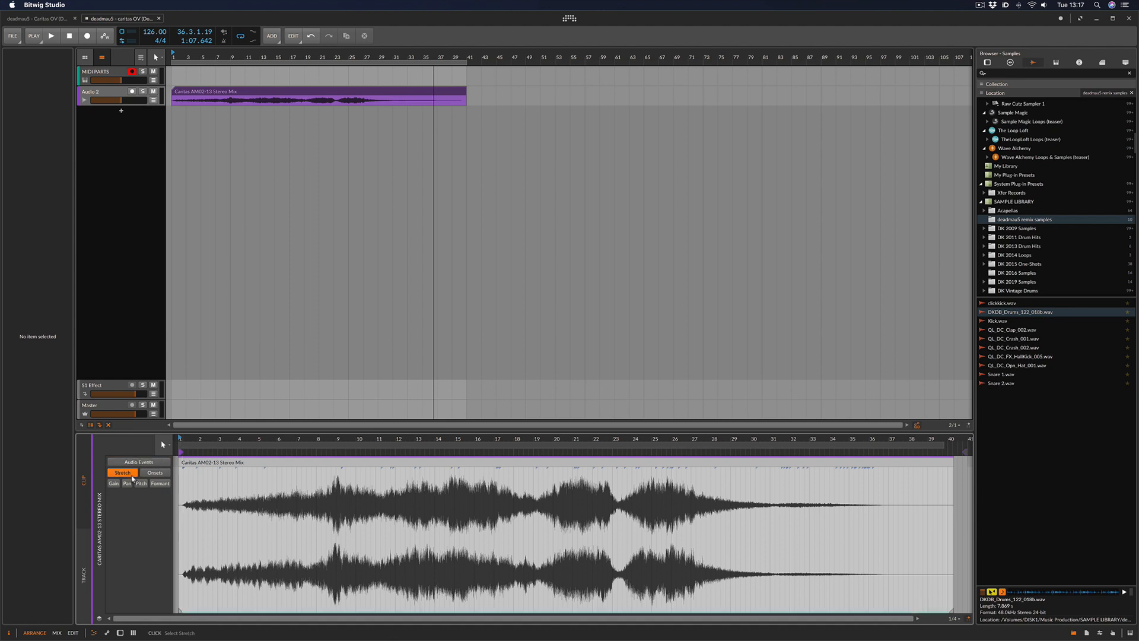
click(137, 462)
click(149, 471)
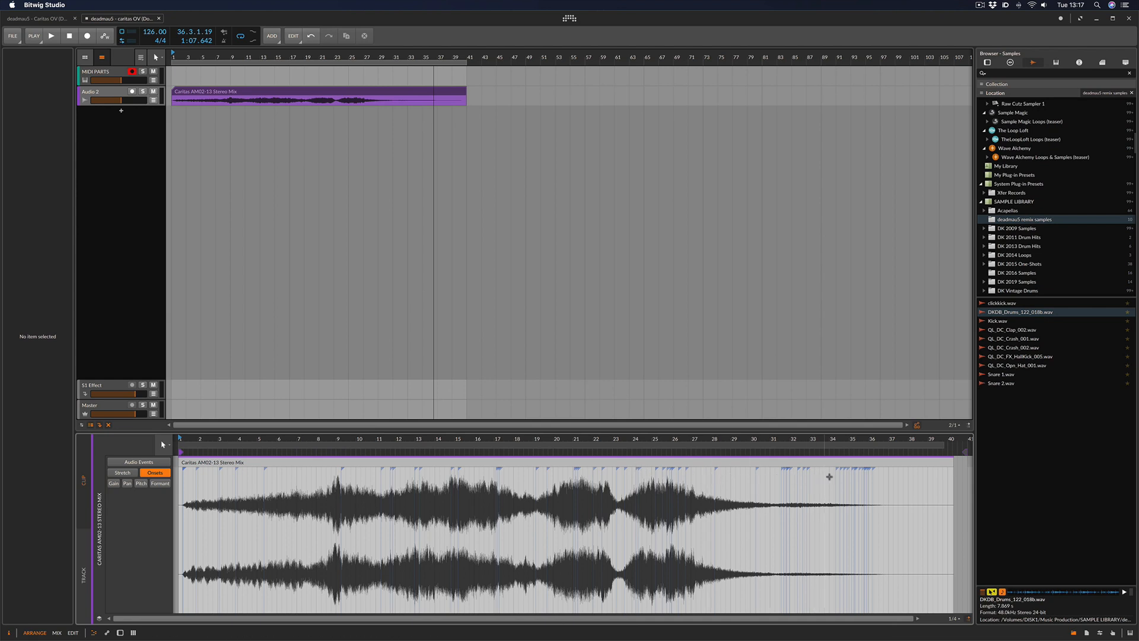
click(126, 463)
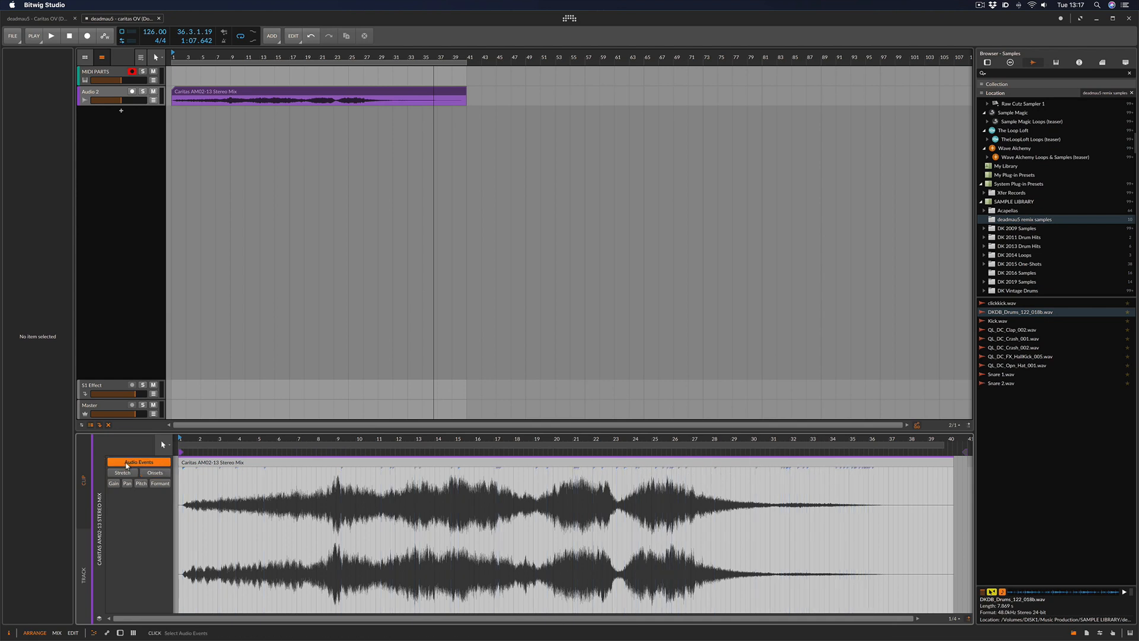
click(176, 494)
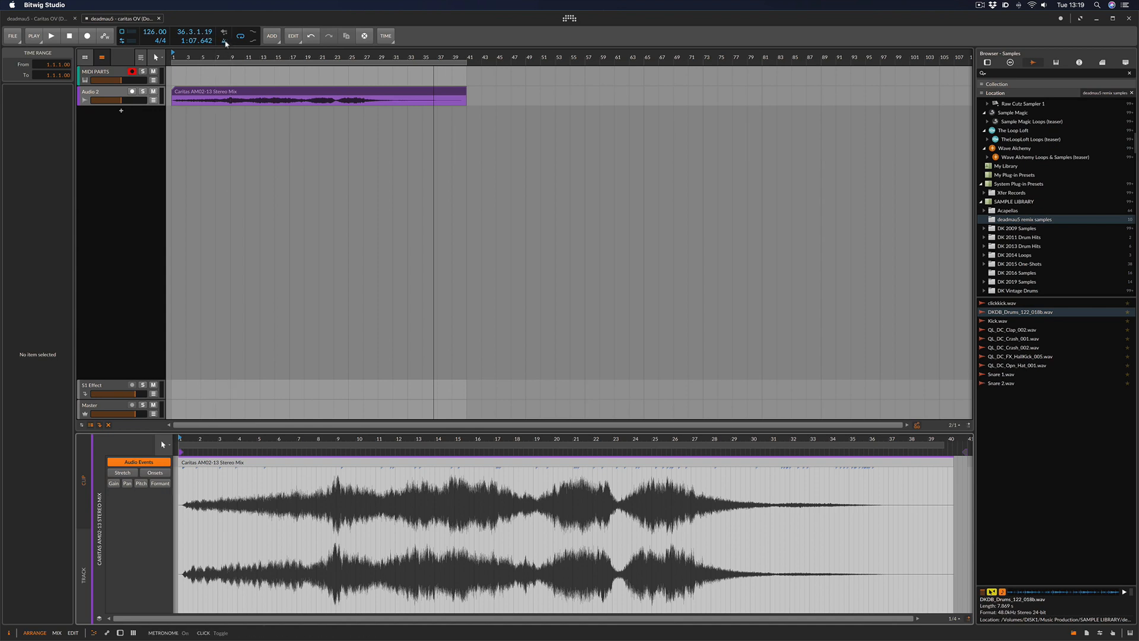
- Select the Caritas clip in the arrangement, play the opening bars and stop playback
click(192, 92)
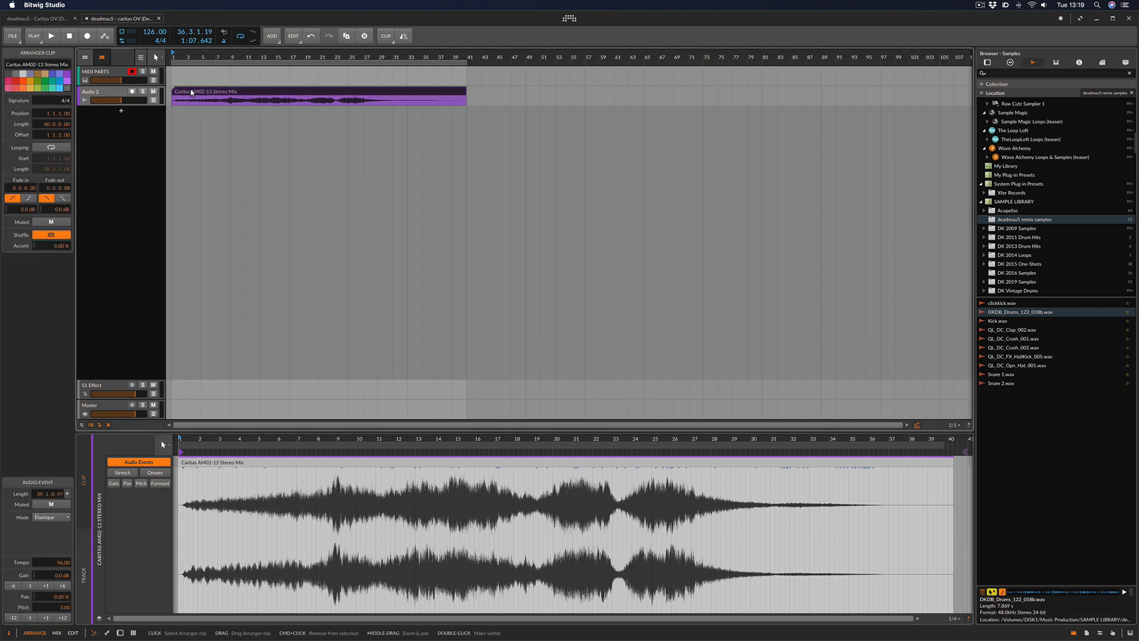
key(space)
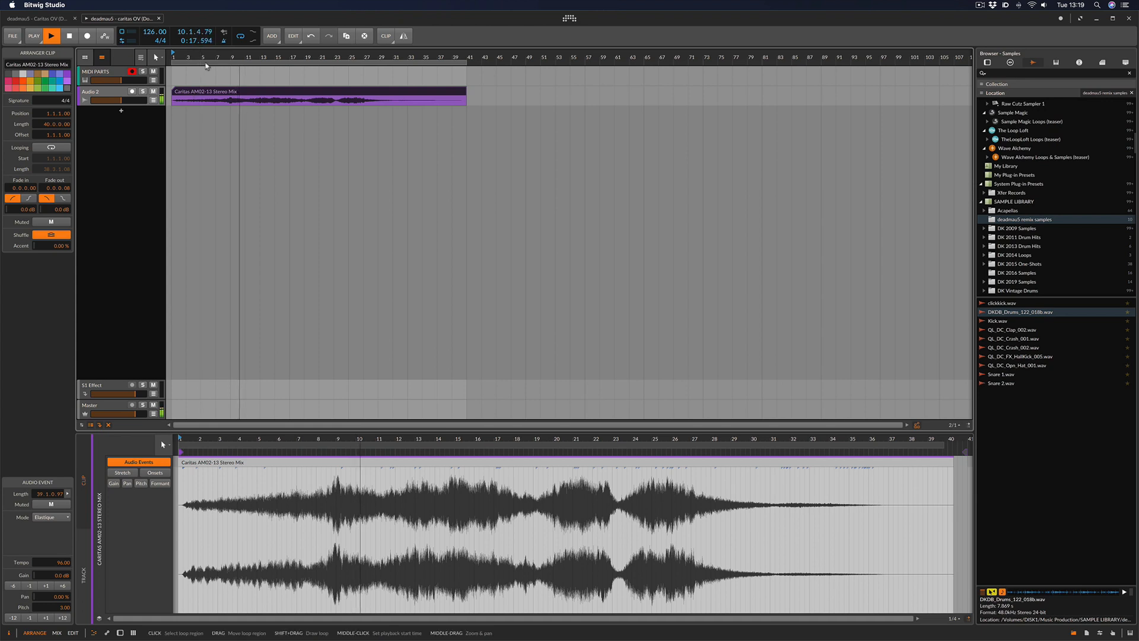
key(space)
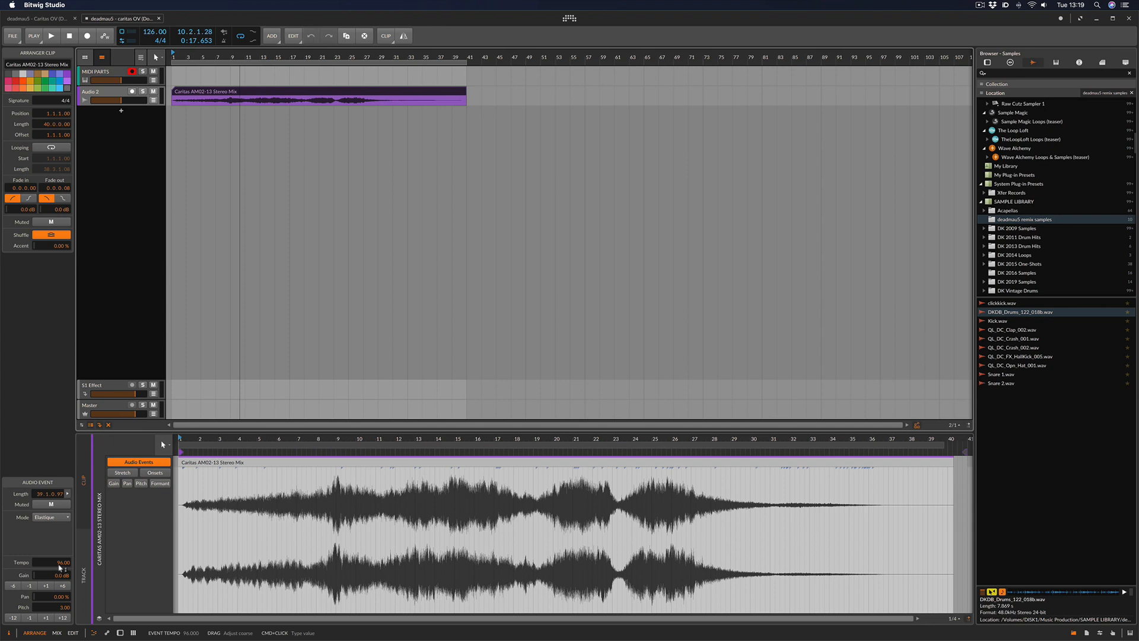
- Try the Caritas audio event at tempos of 116, 98 and 95 BPM, and return it to 96 BPM
drag(60, 568, 60, 559)
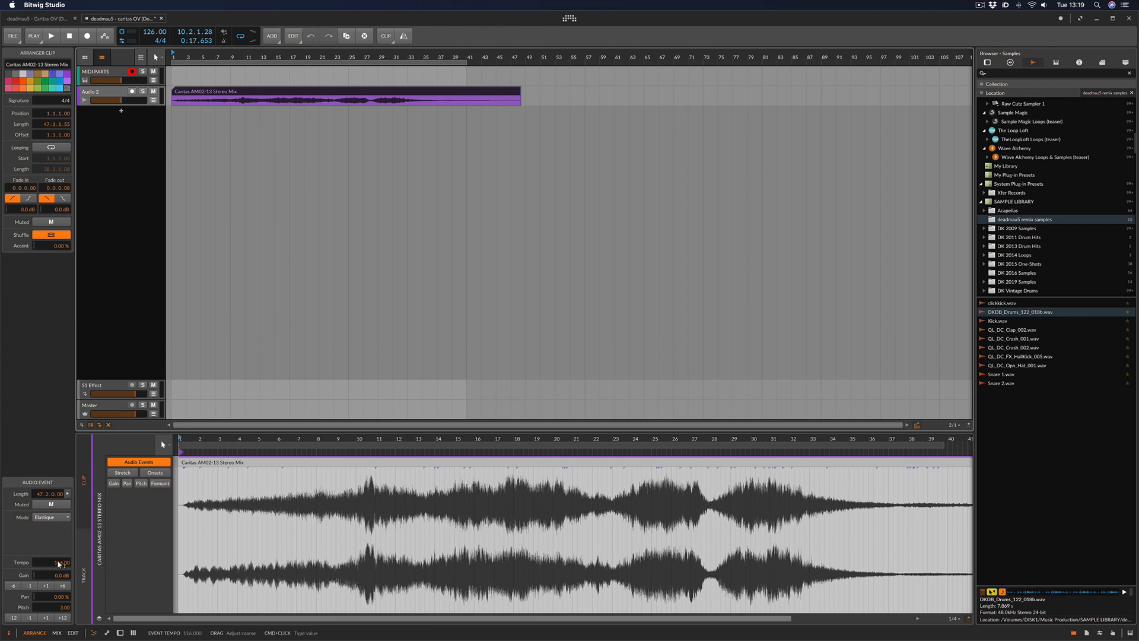
drag(59, 563, 59, 582)
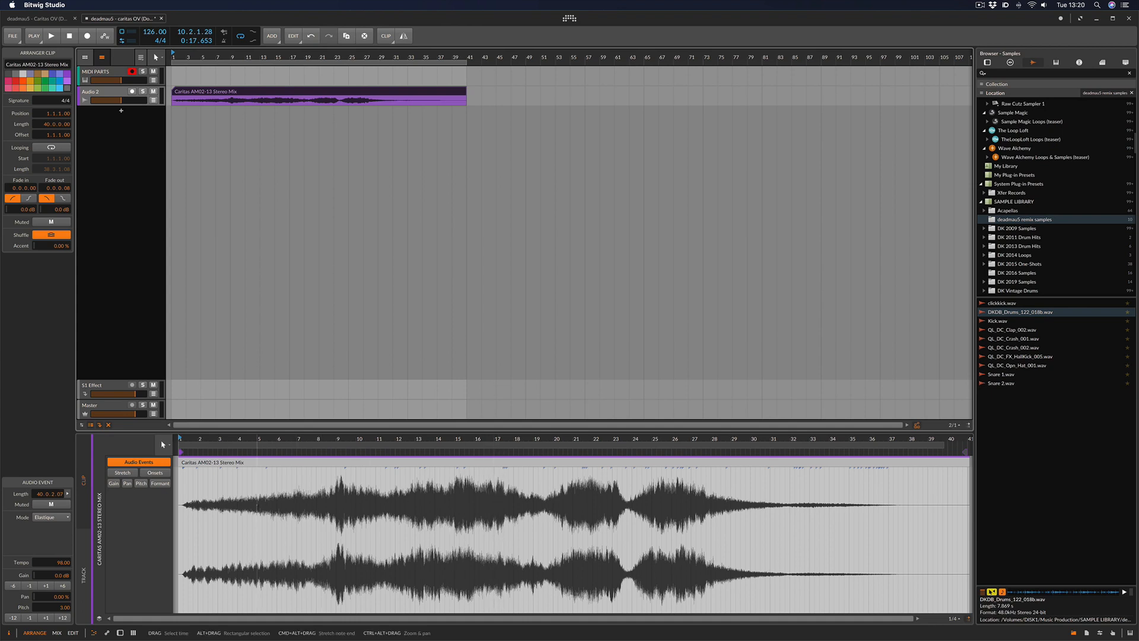
drag(53, 562, 49, 587)
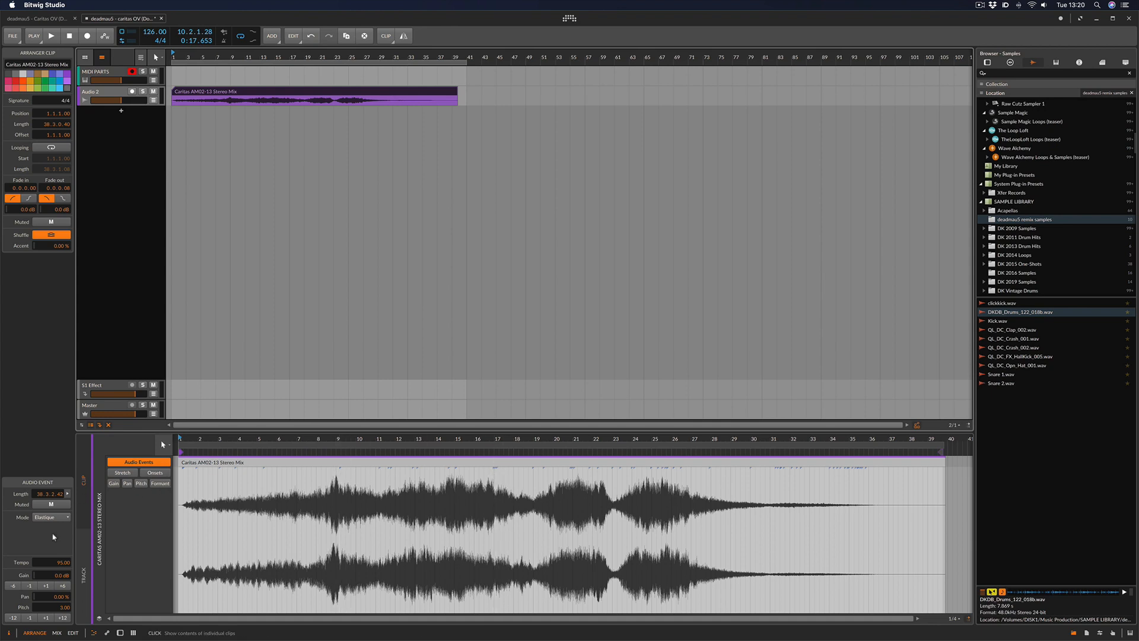
scroll(62, 565, up, 1)
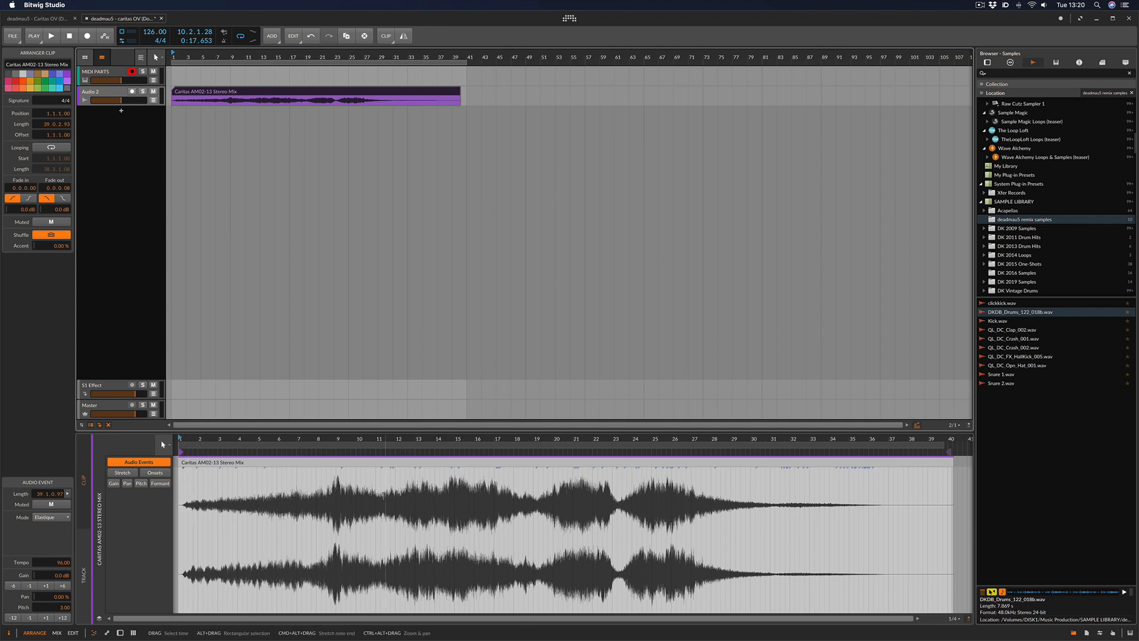
- Add a Bitwig Filter device to the Audio 2 track and turn its resonance down to the minimum
key(d)
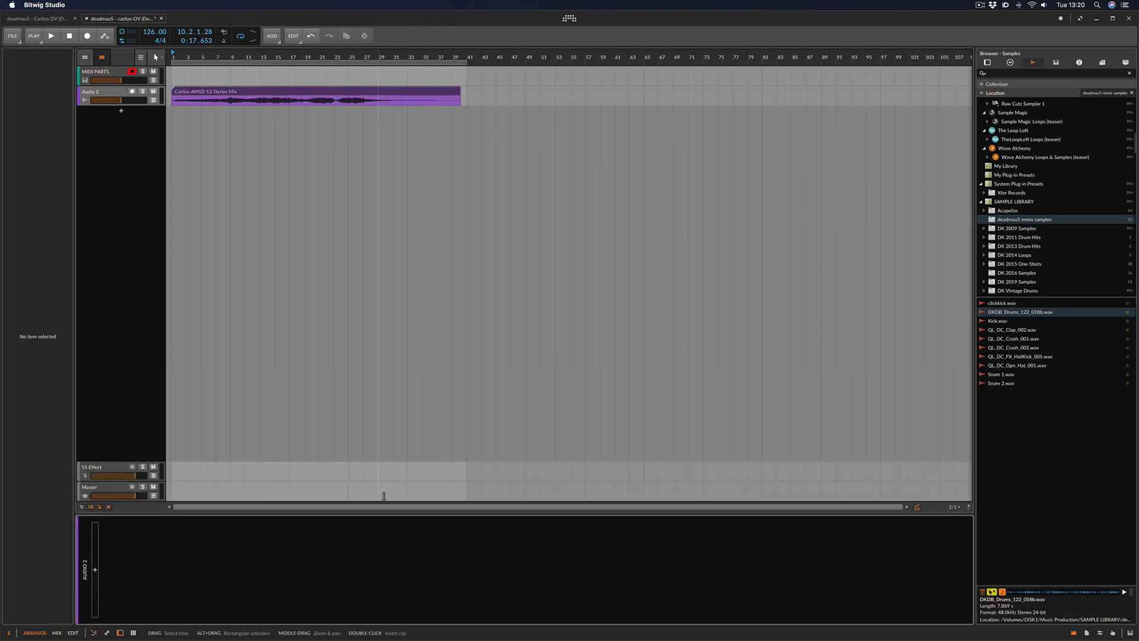
click(321, 90)
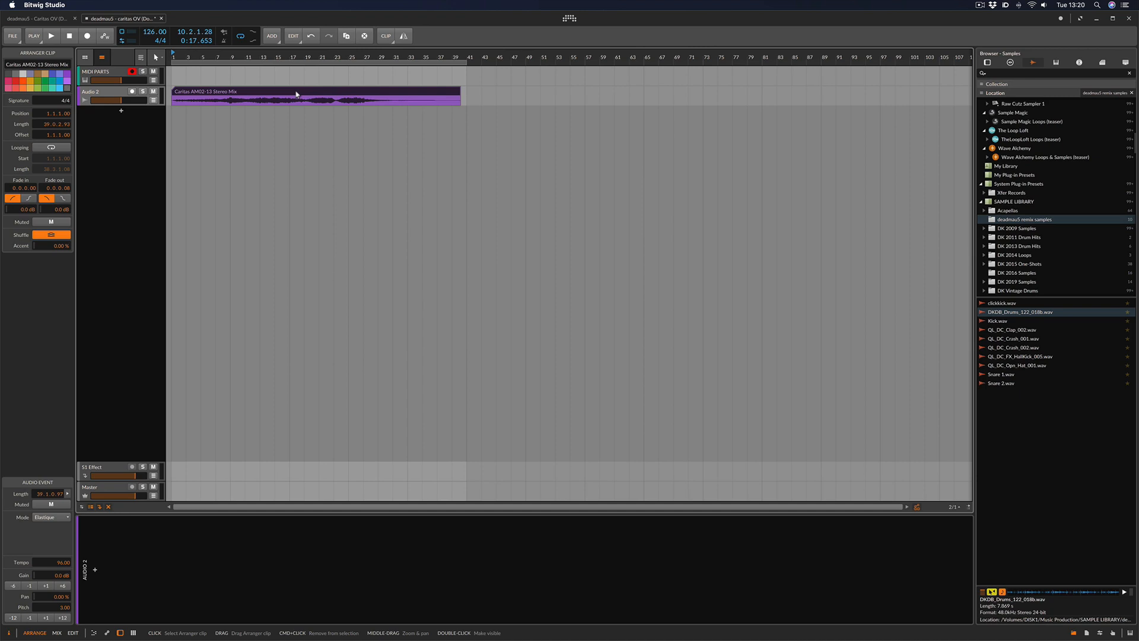
click(191, 94)
click(95, 570)
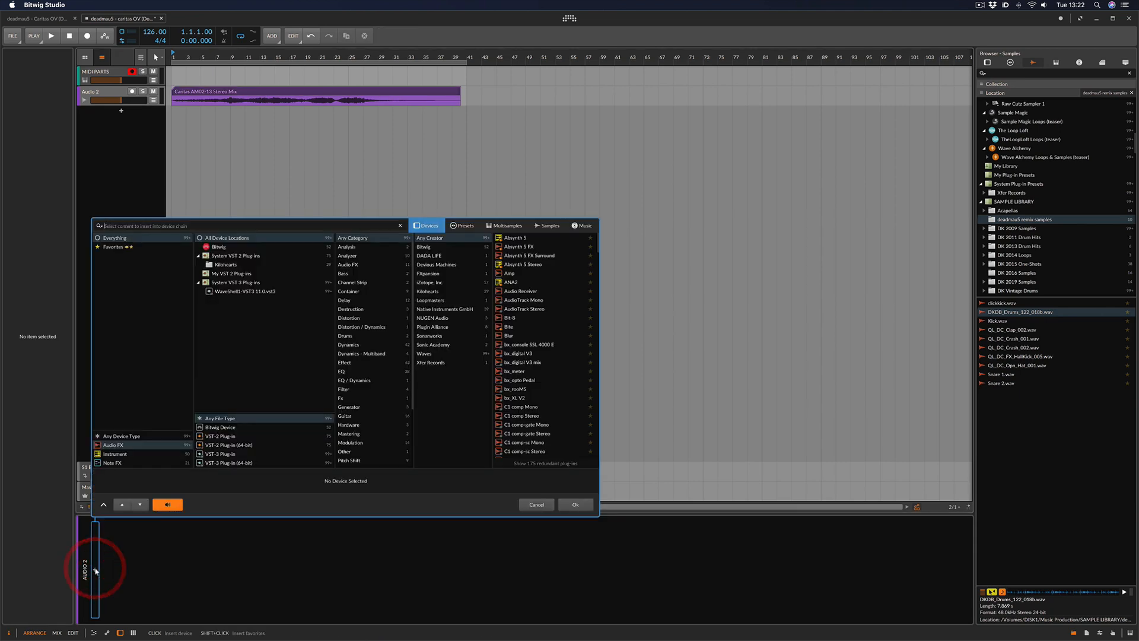
text(filt)
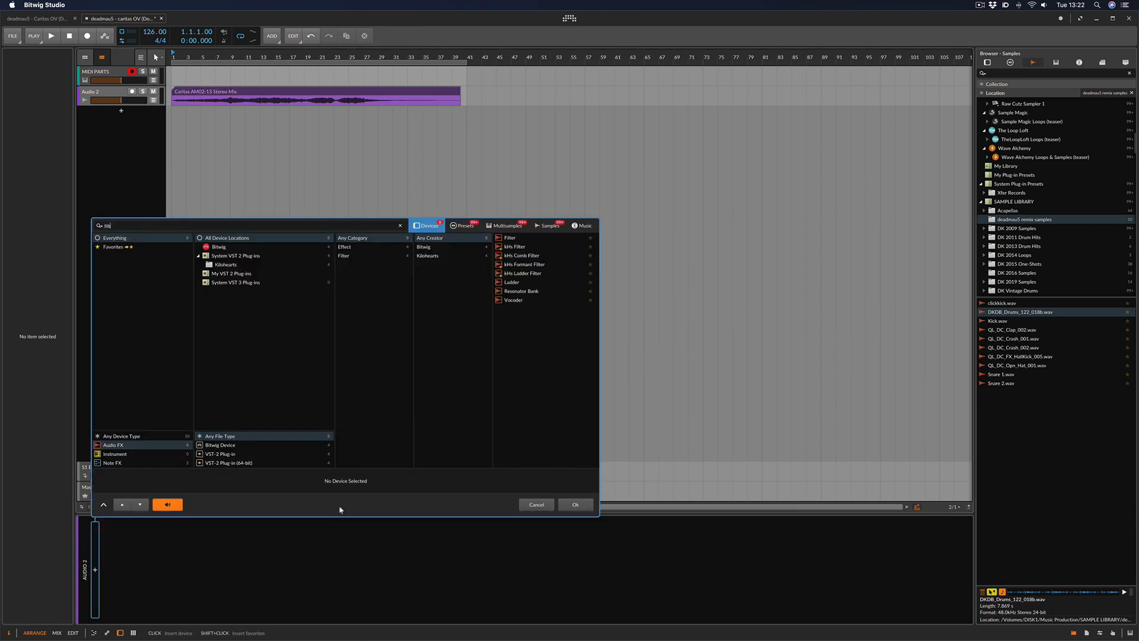
double_click(522, 238)
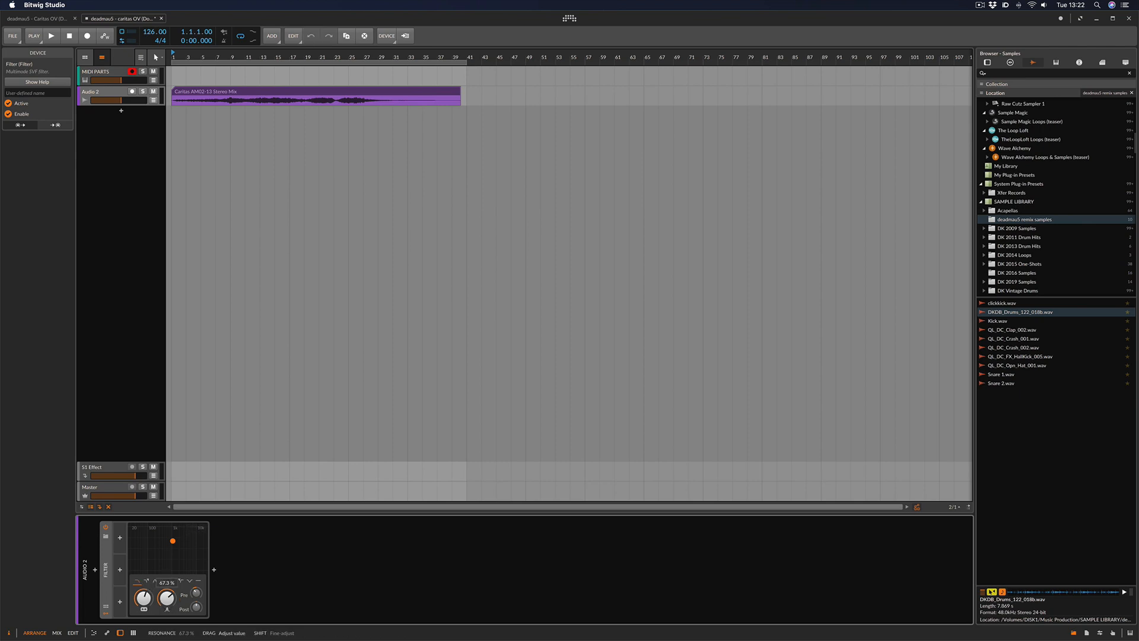
drag(167, 598, 166, 617)
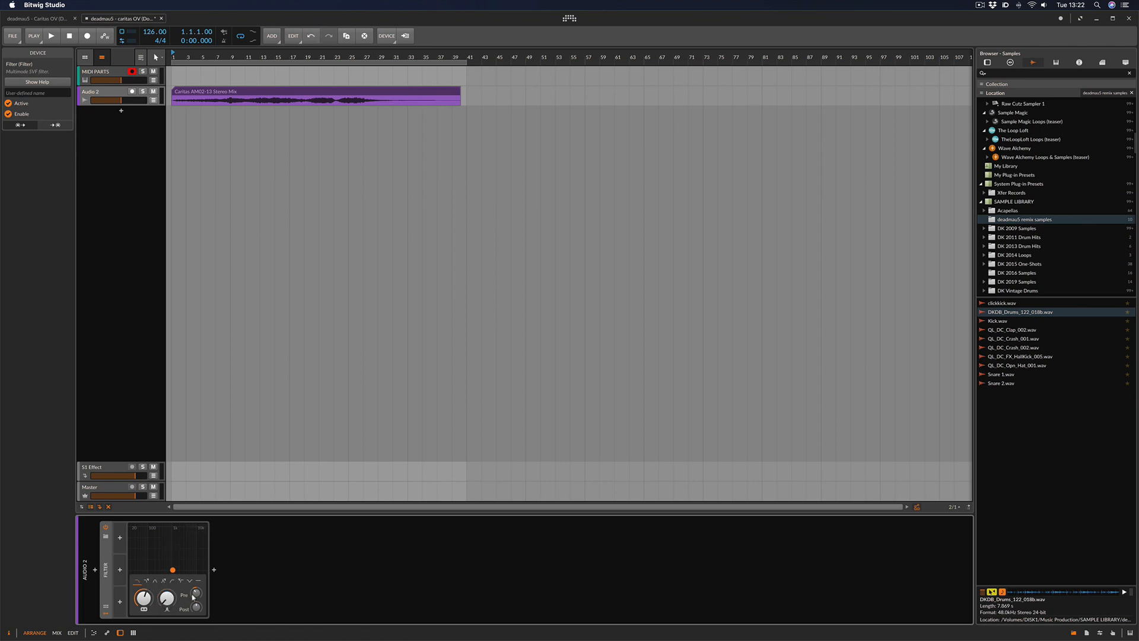
- Add a Classic LFO modulator to the Filter, open its settings and sync its rate to beats
click(121, 538)
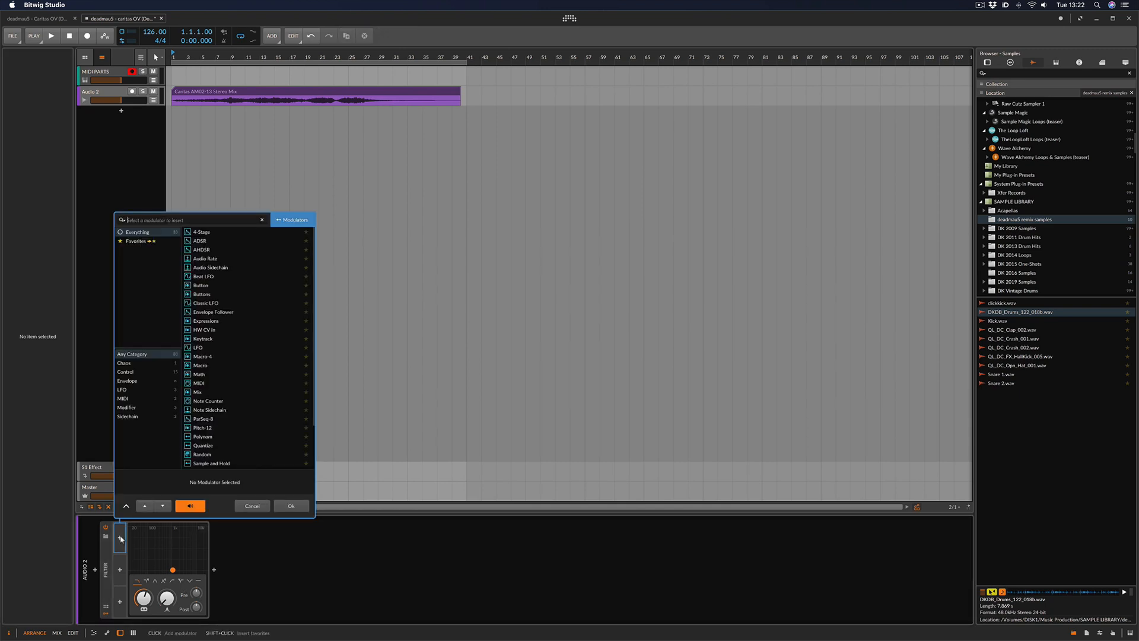
click(210, 302)
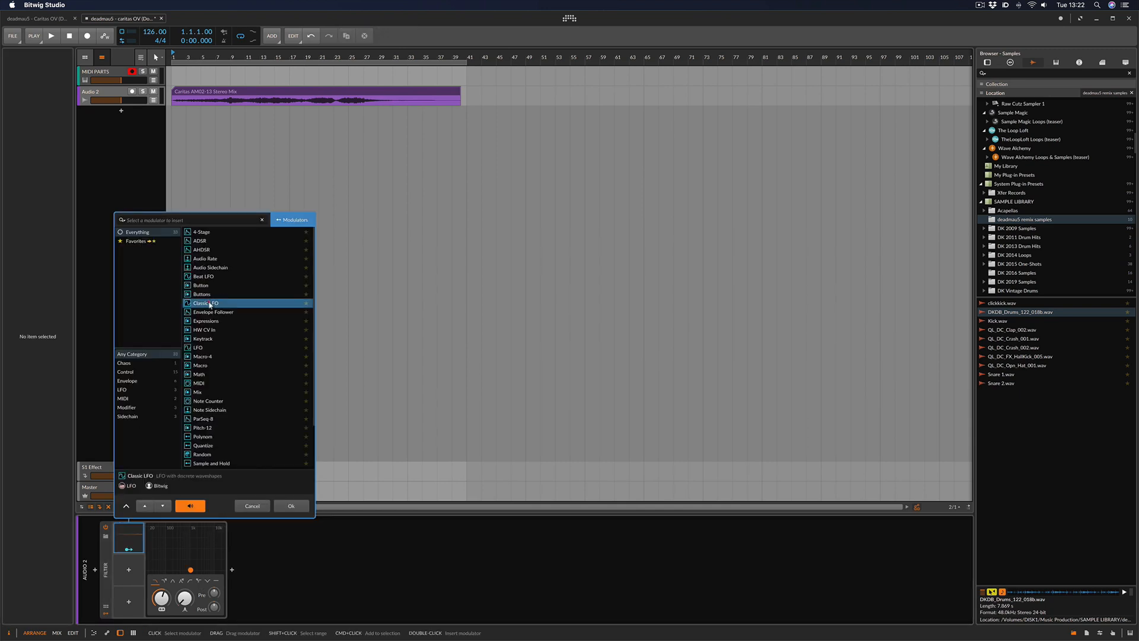
double_click(209, 300)
click(141, 540)
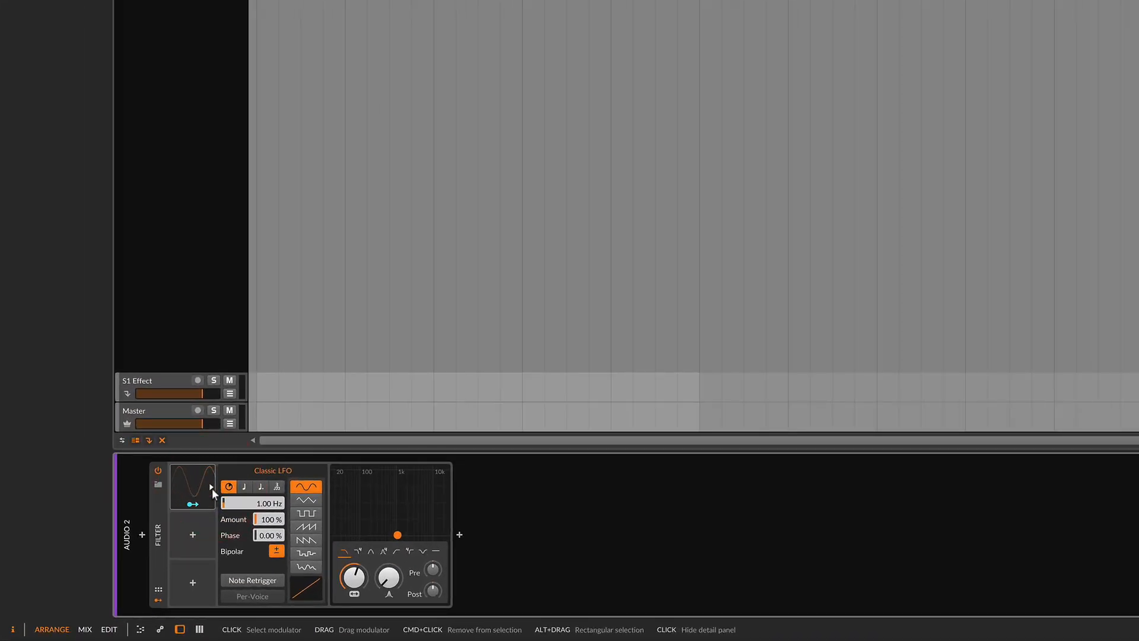
click(244, 488)
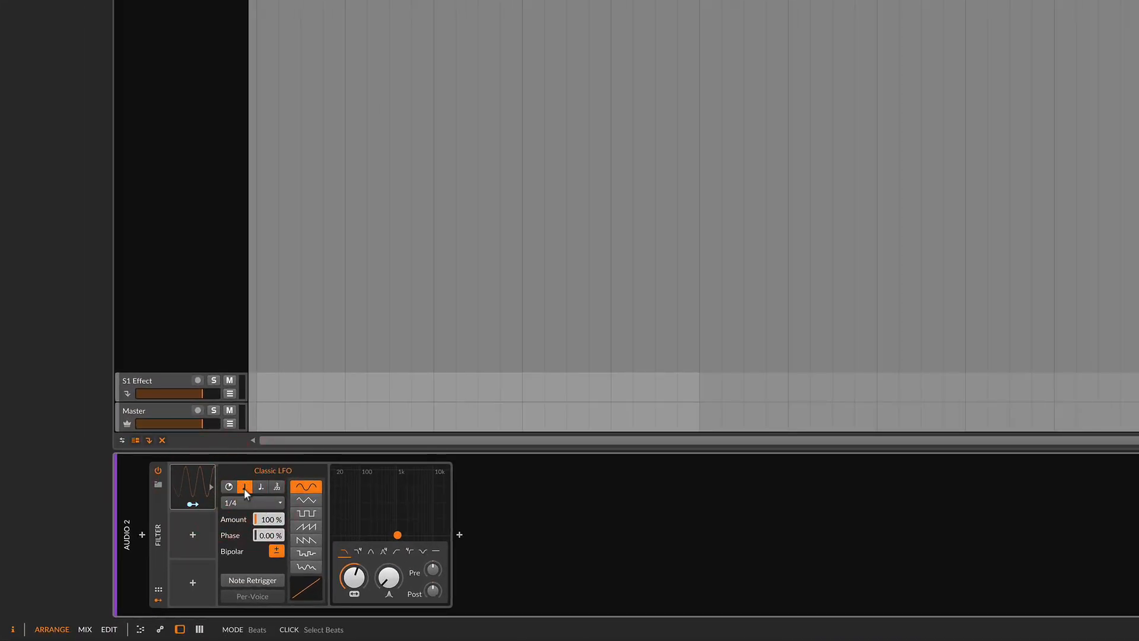
- Map the Classic LFO to the Filter's frequency with a modulation amount of about 28.67 and play the result
click(192, 505)
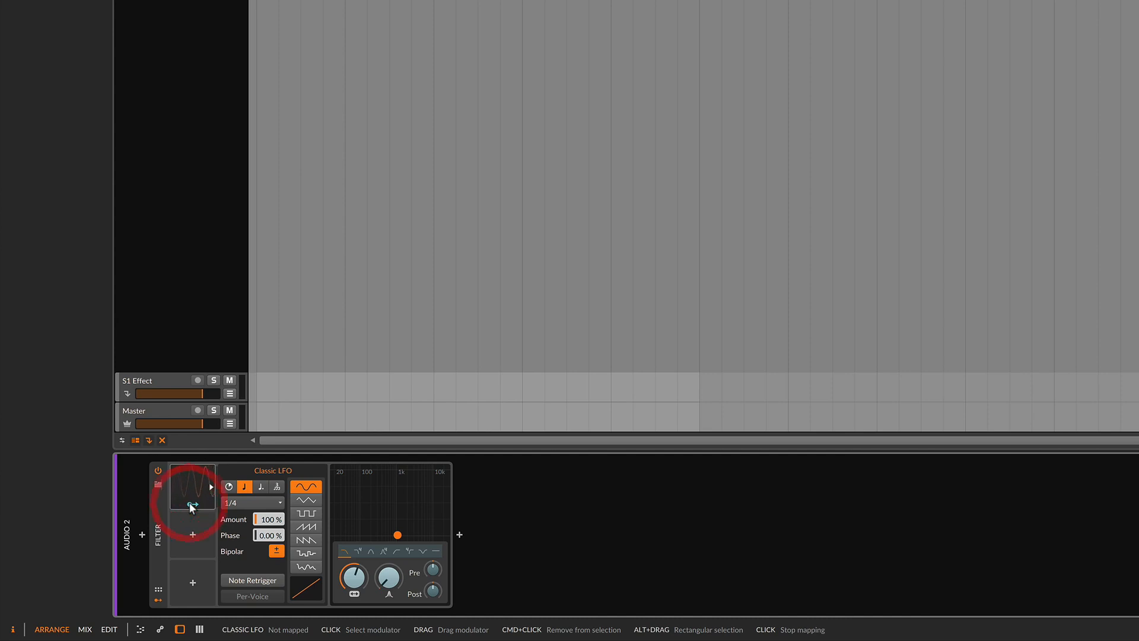
click(354, 586)
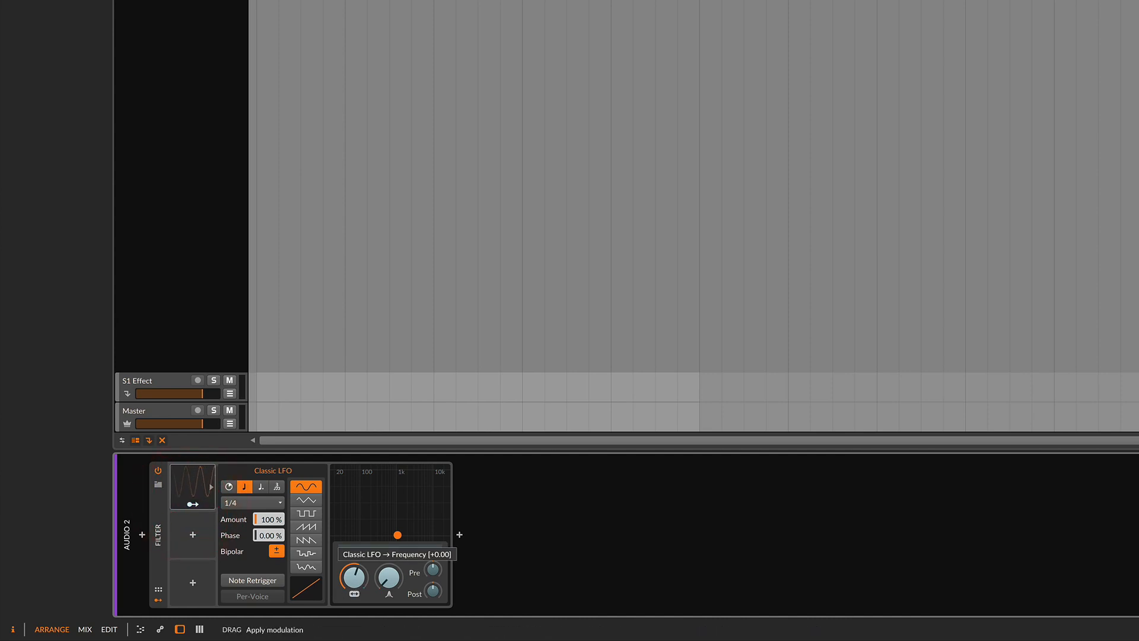
drag(354, 577, 354, 560)
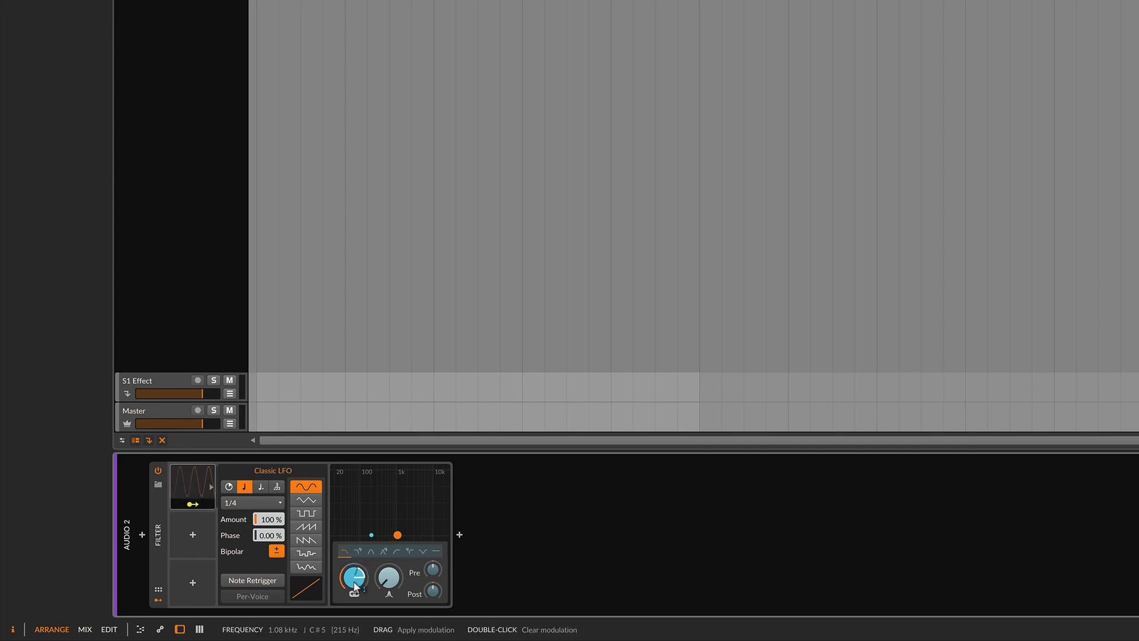
key(space)
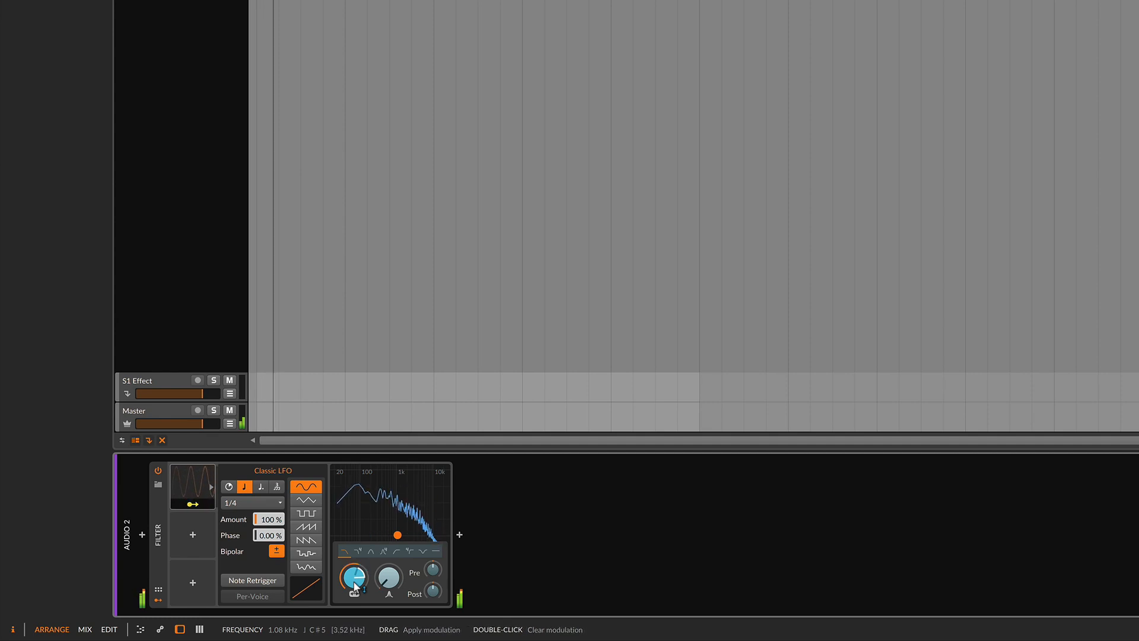
- Set the Classic LFO's timebase to 1/16 and its amount to 76 % while listening to the clip
click(245, 503)
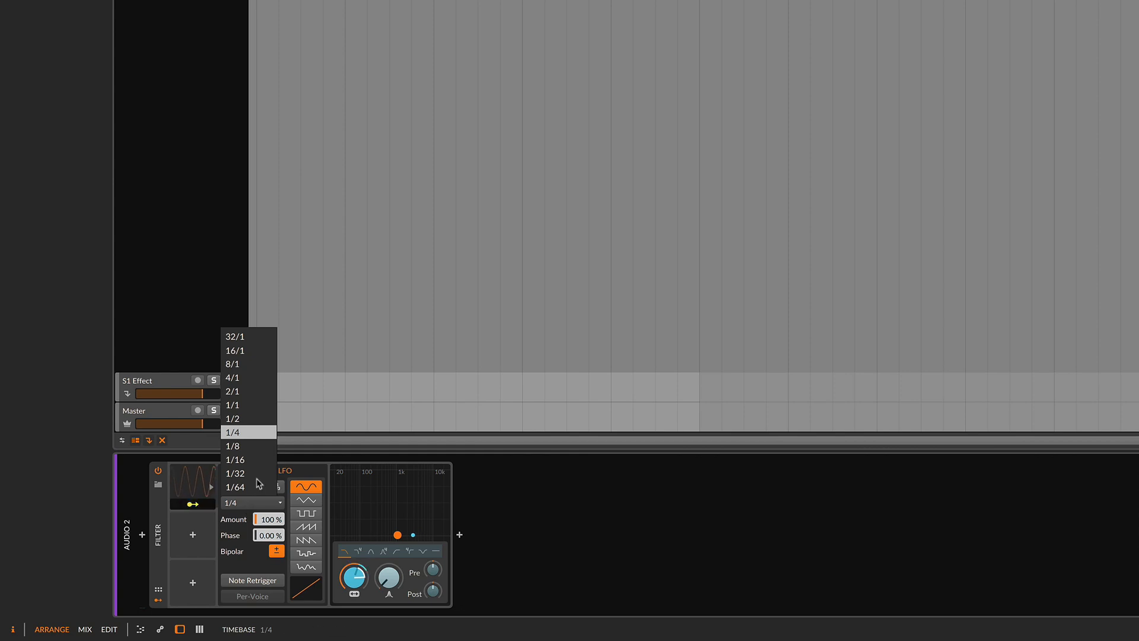
click(260, 460)
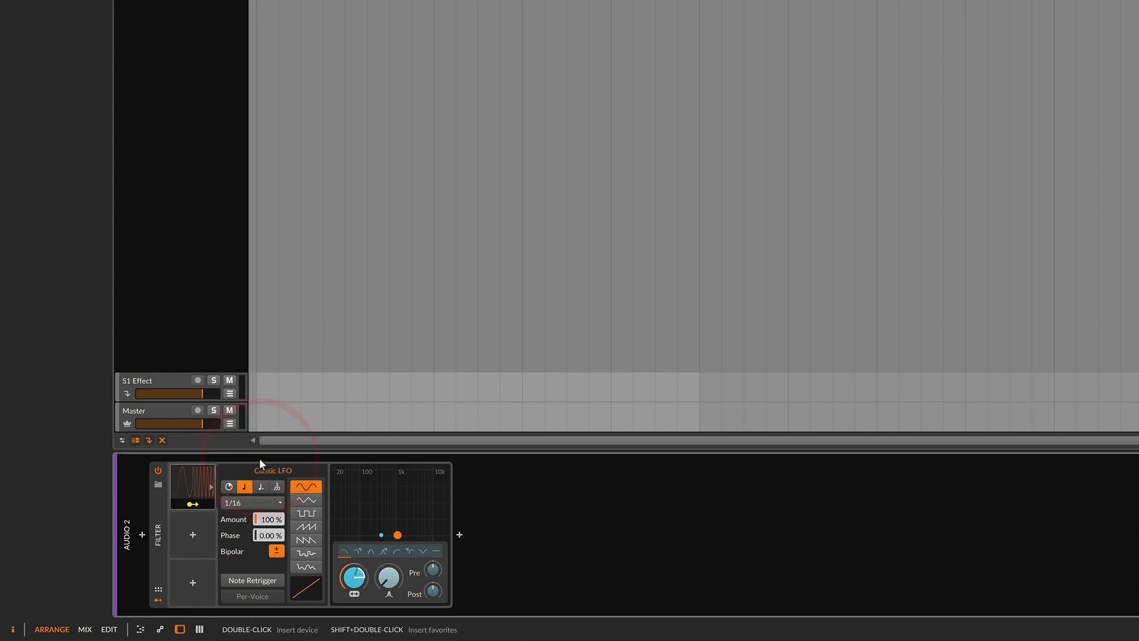
key(space)
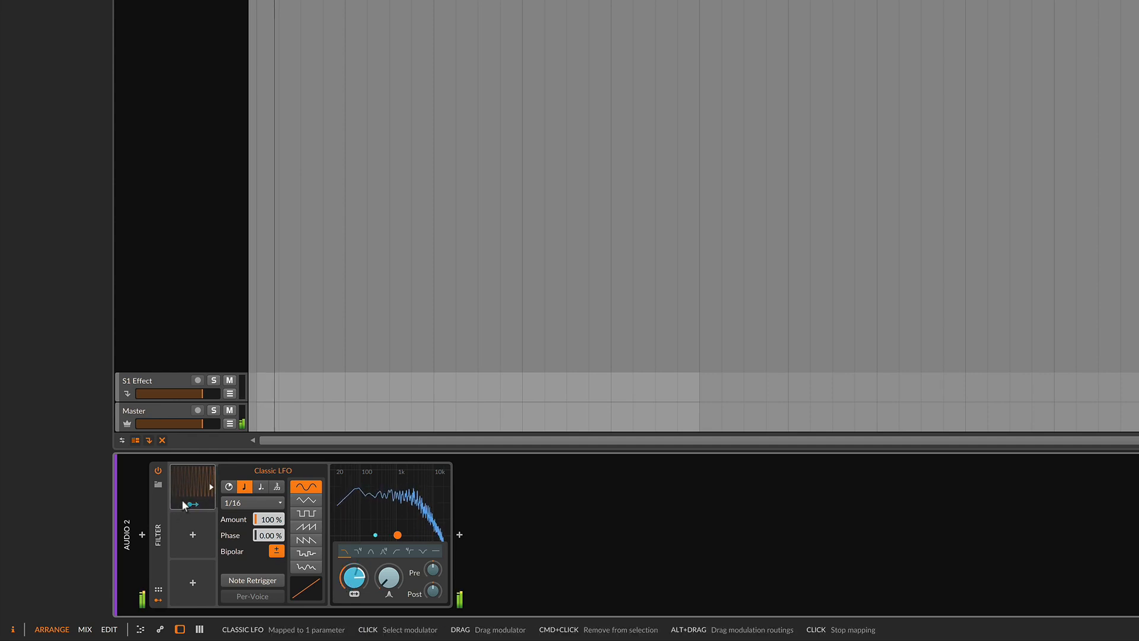
drag(269, 521, 268, 550)
key(space)
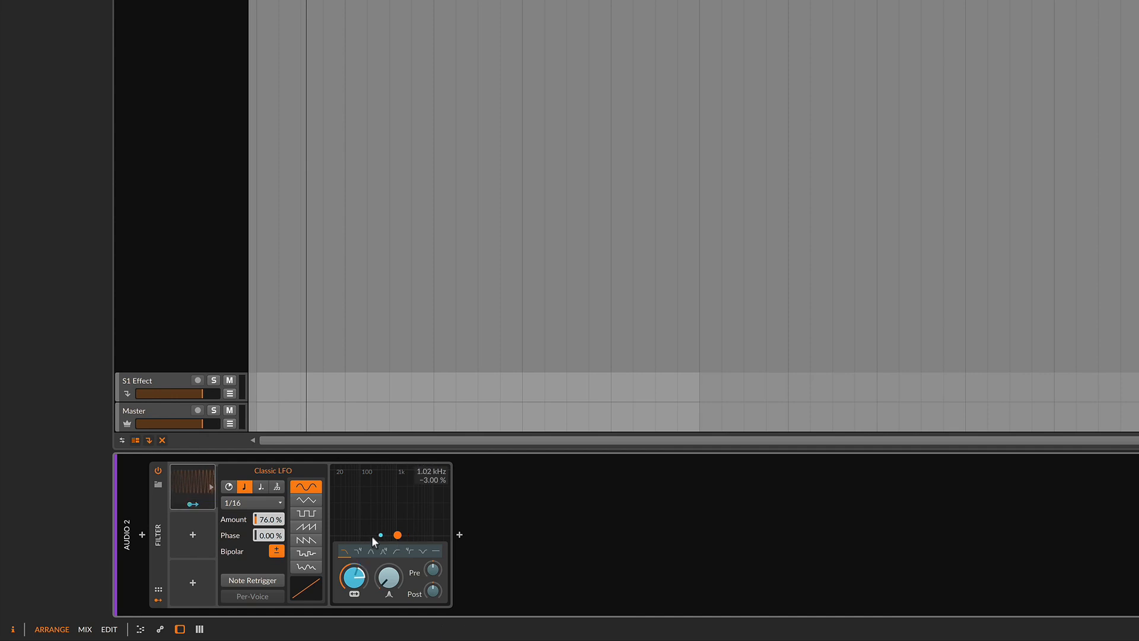
- Leave modulation mapping, select the Caritas clip and raise the Filter's frequency to 4.85 kHz
click(193, 503)
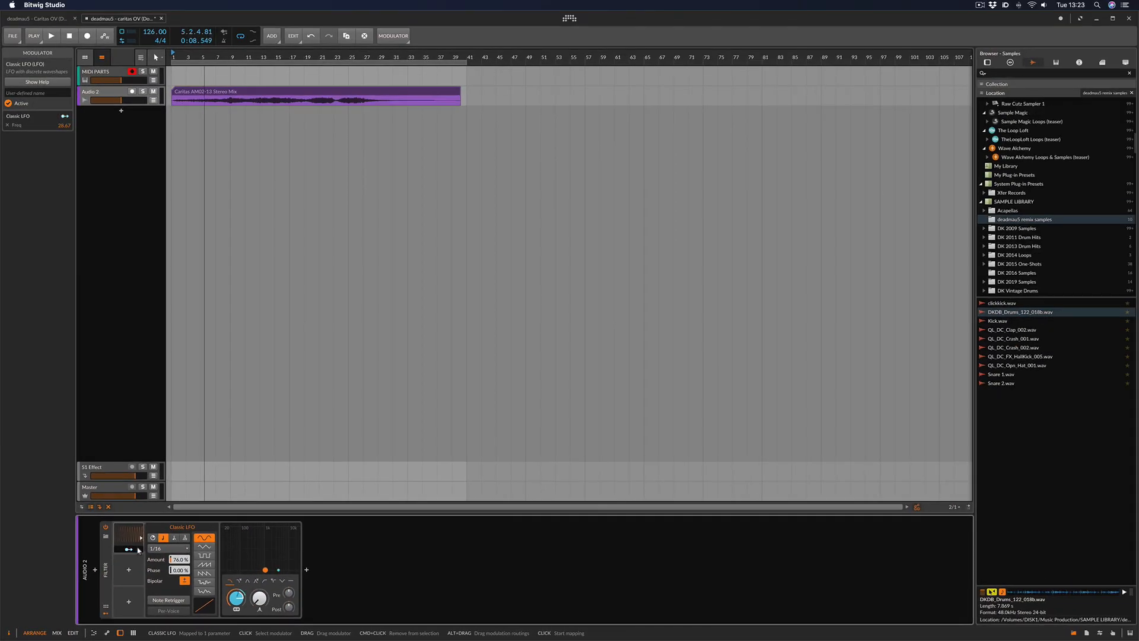
click(158, 529)
click(237, 598)
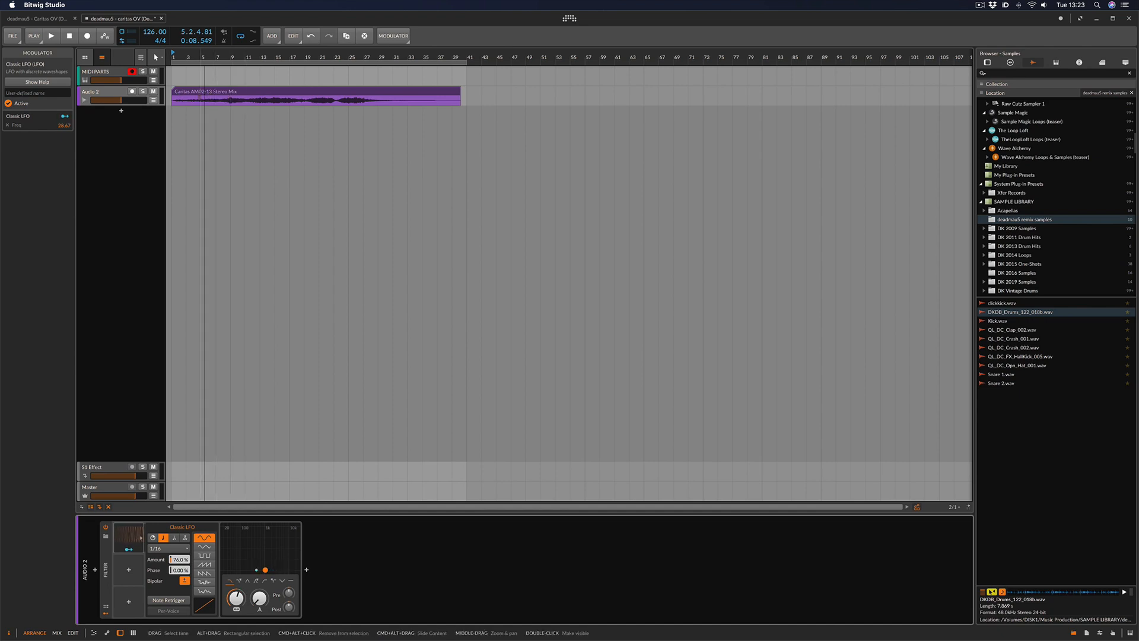
click(201, 93)
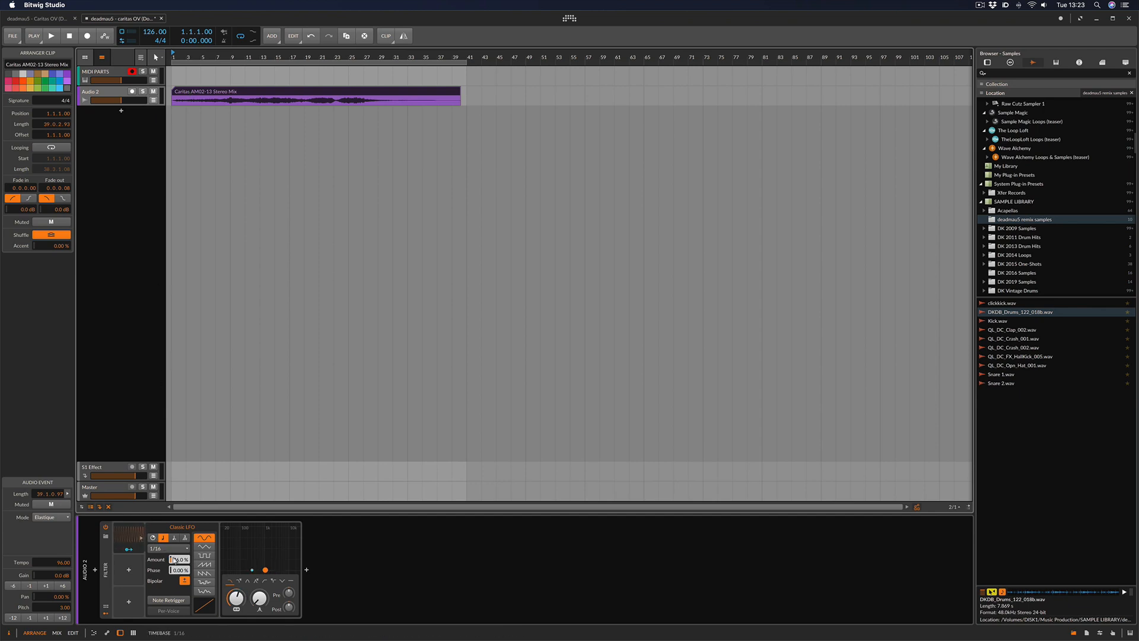
mouse_move(236, 597)
mouse_down()
mouse_move(236, 562)
mouse_move(236, 604)
mouse_up()
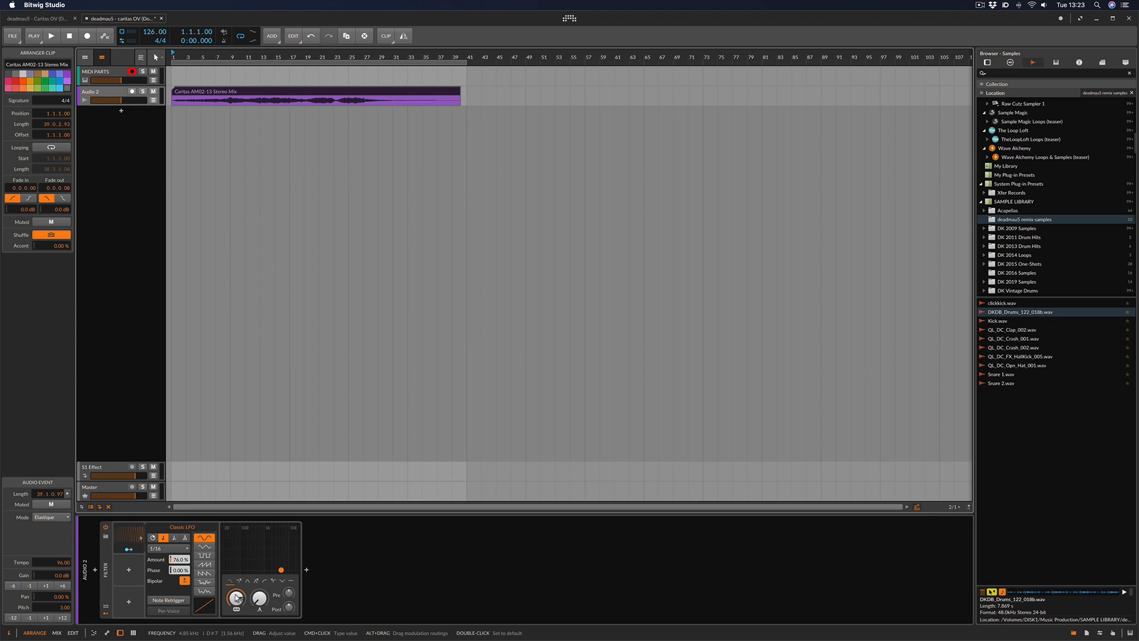
- Listen to the LFO-filtered Caritas clip twice, checking it against the metronome, and toggle the metronome
key(space)
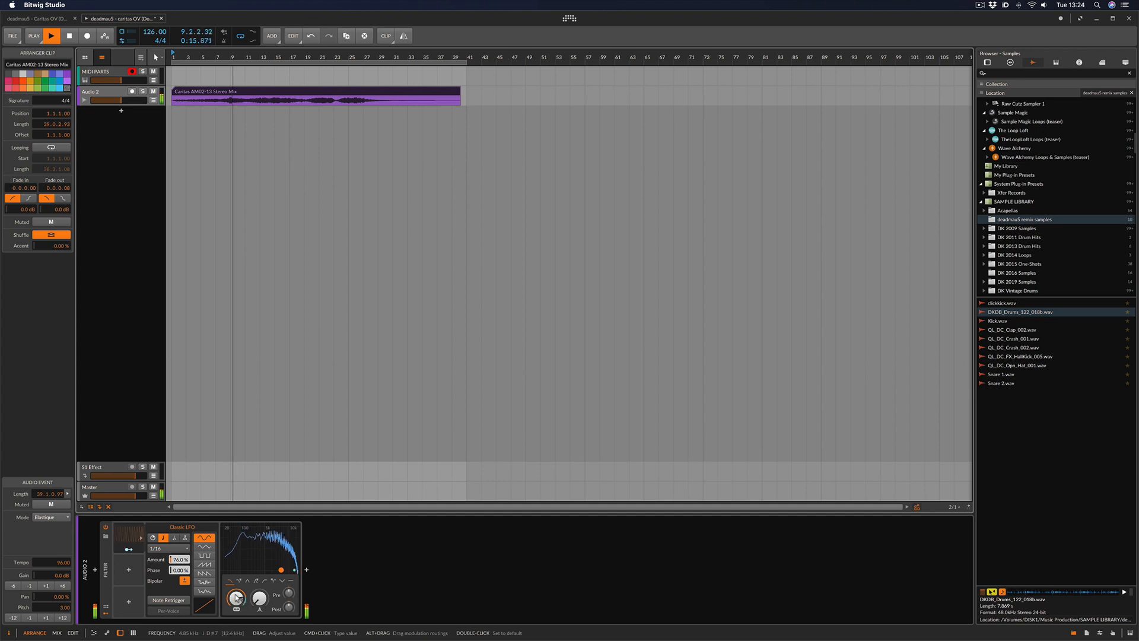
key(space)
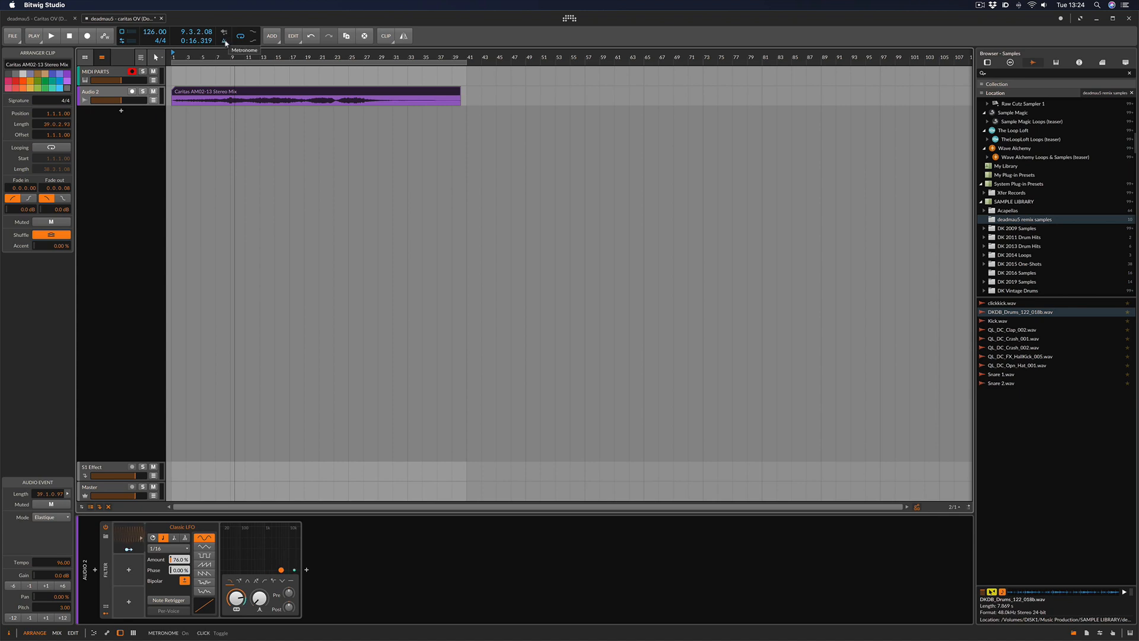
key(space)
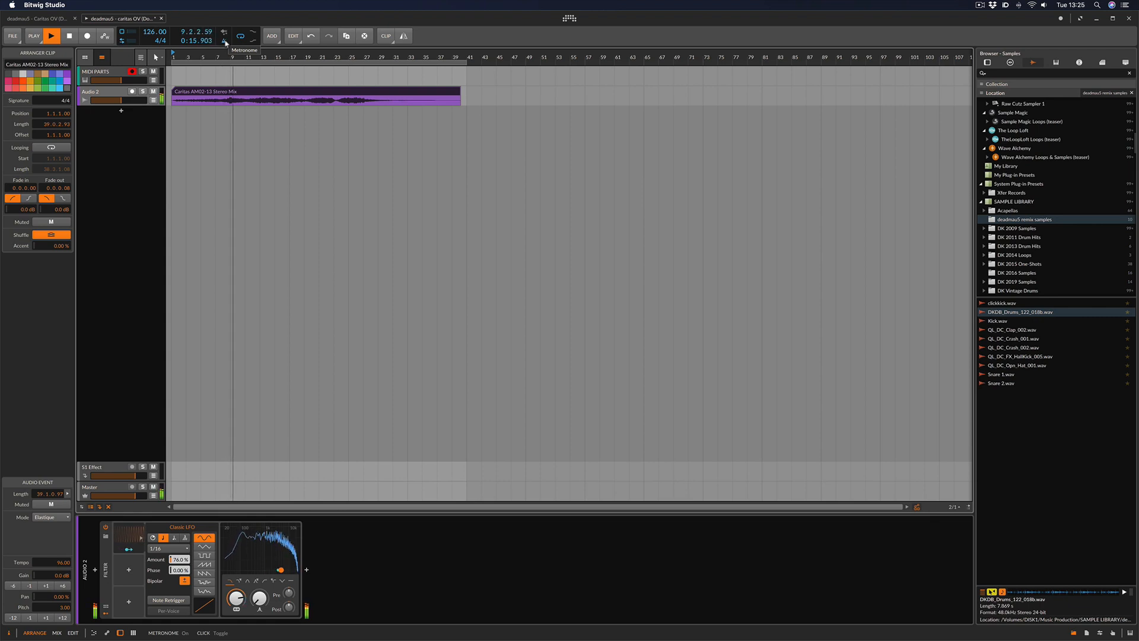
key(space)
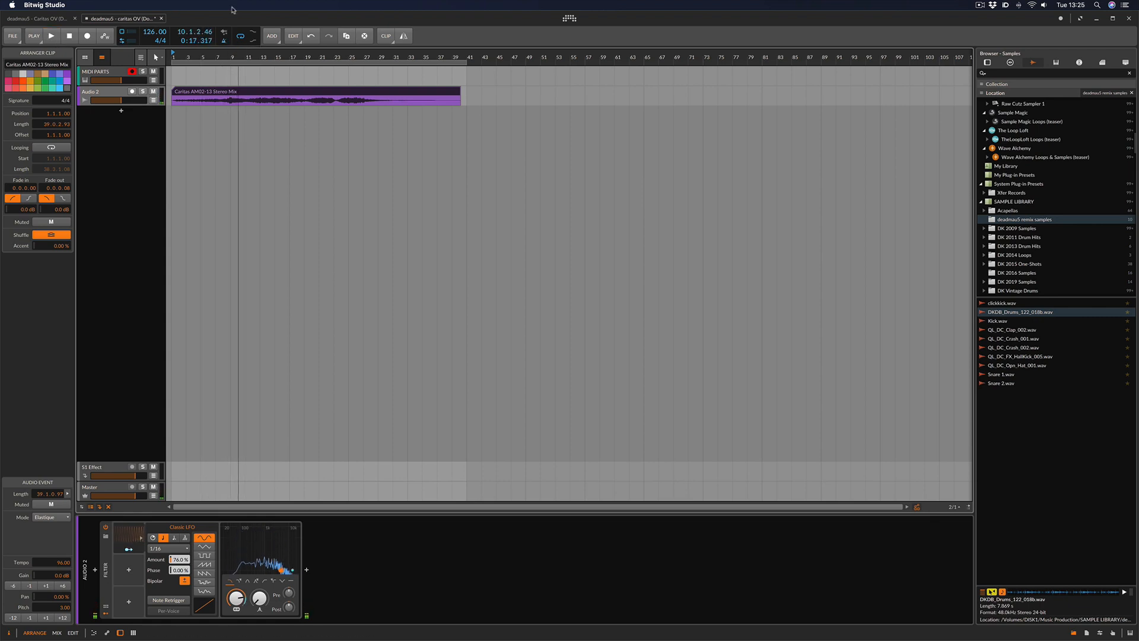
click(224, 40)
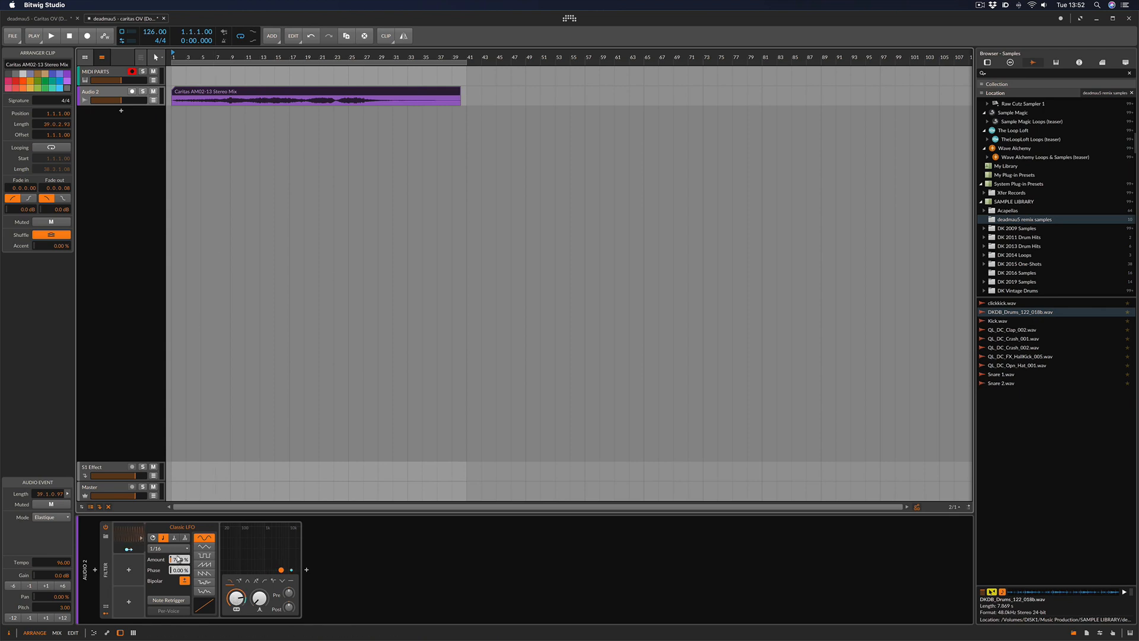
- Reduce the Classic LFO's amount to 65.2 % during playback and stop
key(space)
drag(181, 563, 181, 584)
key(space)
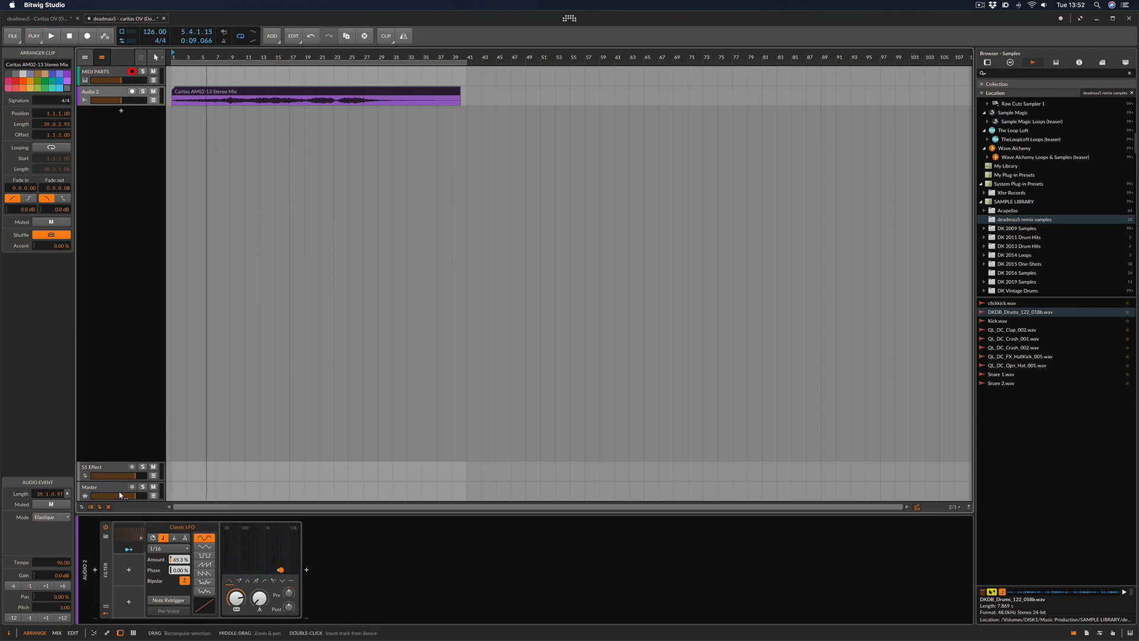
- Disable the Filter device and listen to the unfiltered Caritas clip from bar 9
click(105, 530)
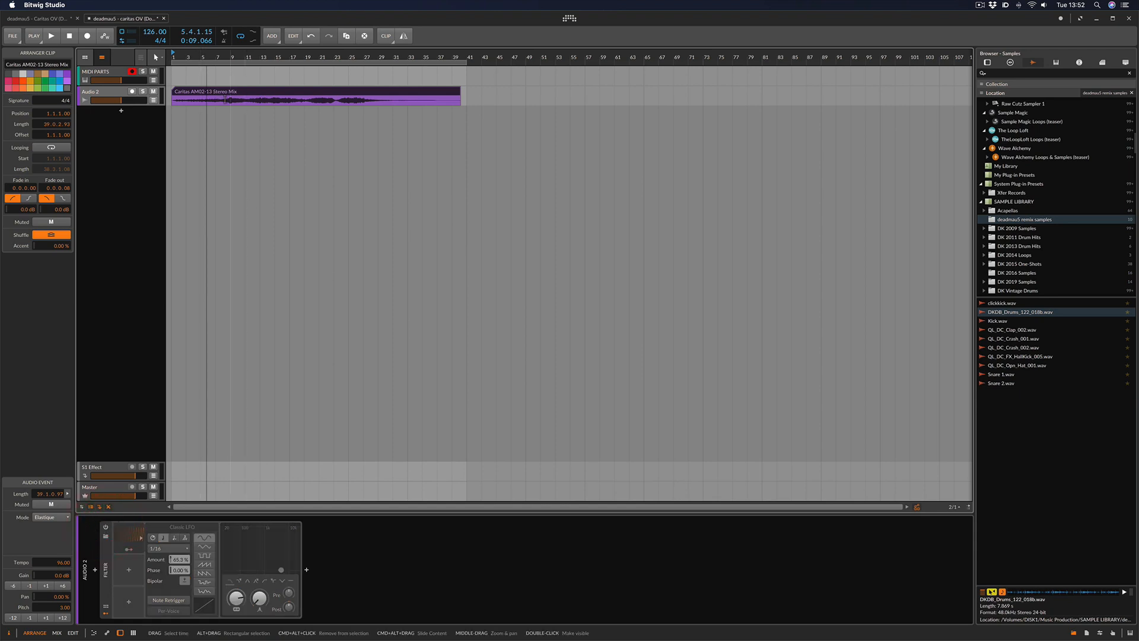
click(226, 99)
key(space)
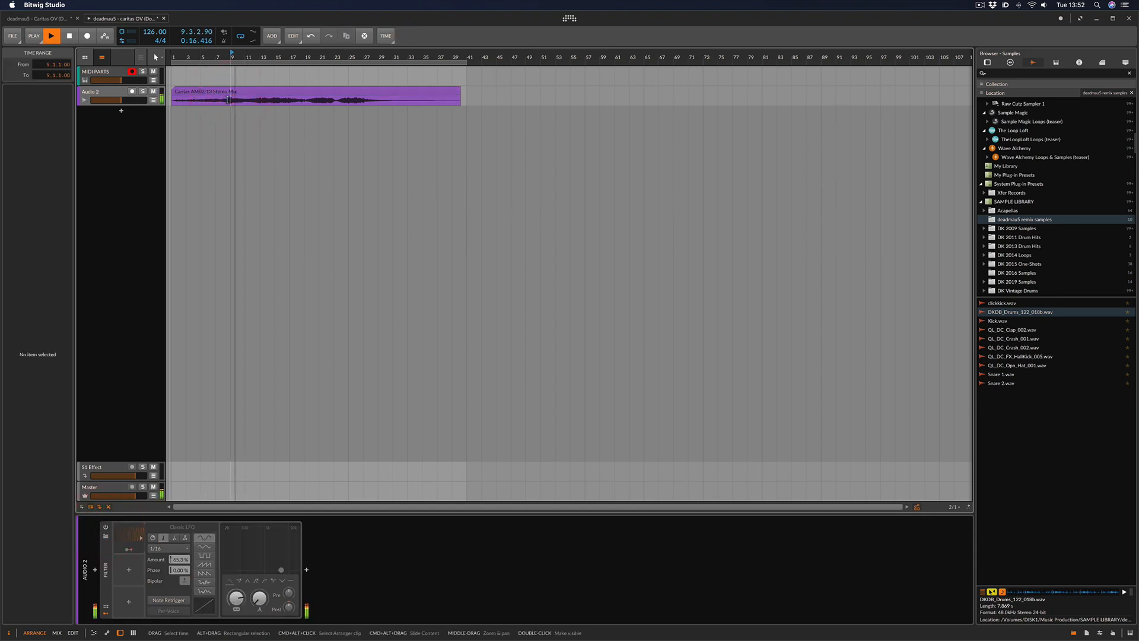
key(space)
- Open the Caritas clip in the full-size editor and select its audio event
click(216, 90)
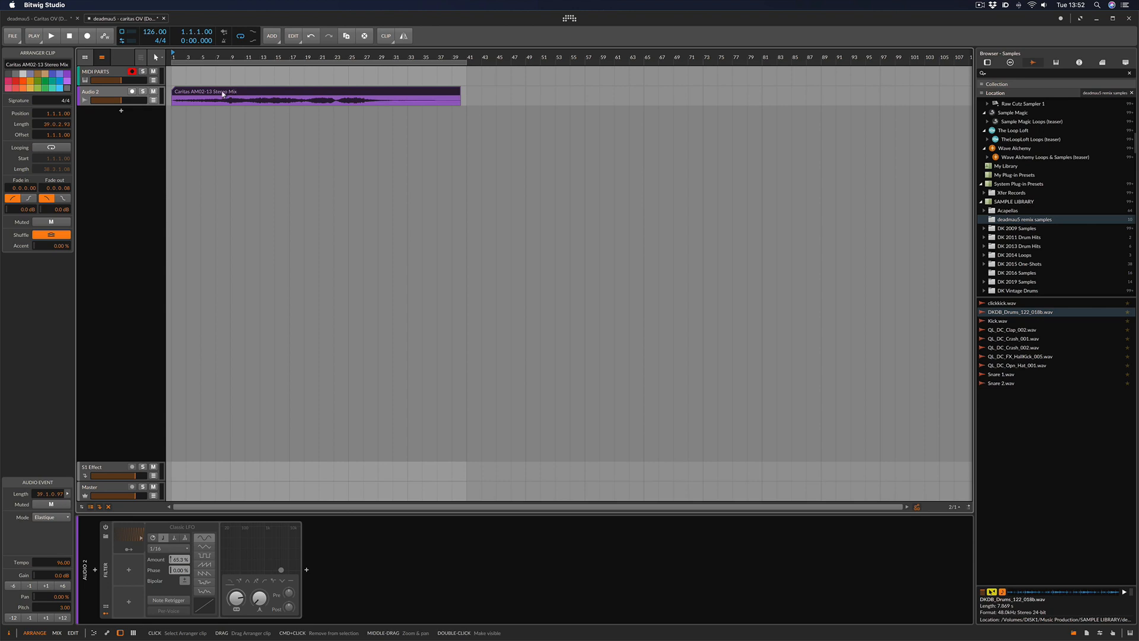
double_click(222, 92)
key(Tab)
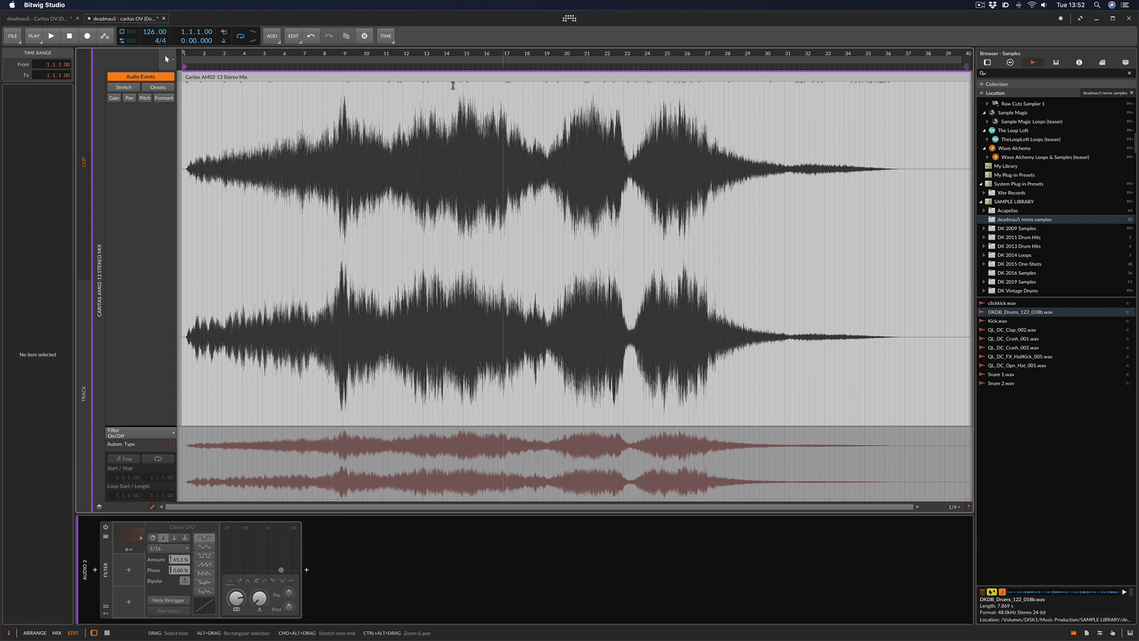
click(249, 79)
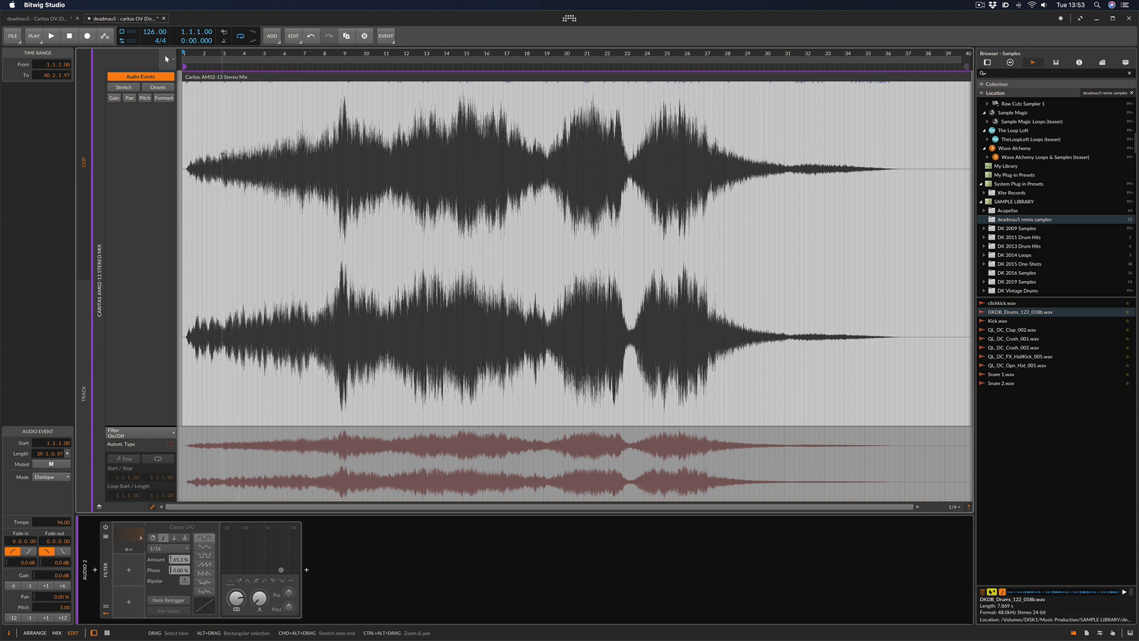
- Place the time cursor at bar 3 and back at bar 1 of the waveform, and return to the arrangement with the device chain shown
click(222, 157)
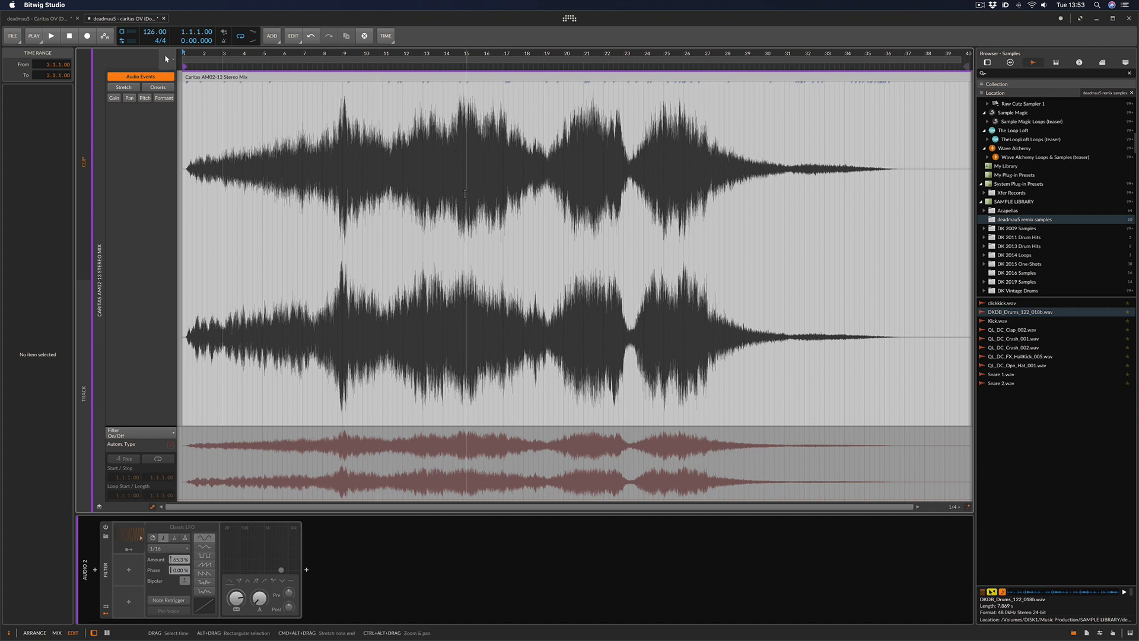
click(185, 199)
click(181, 198)
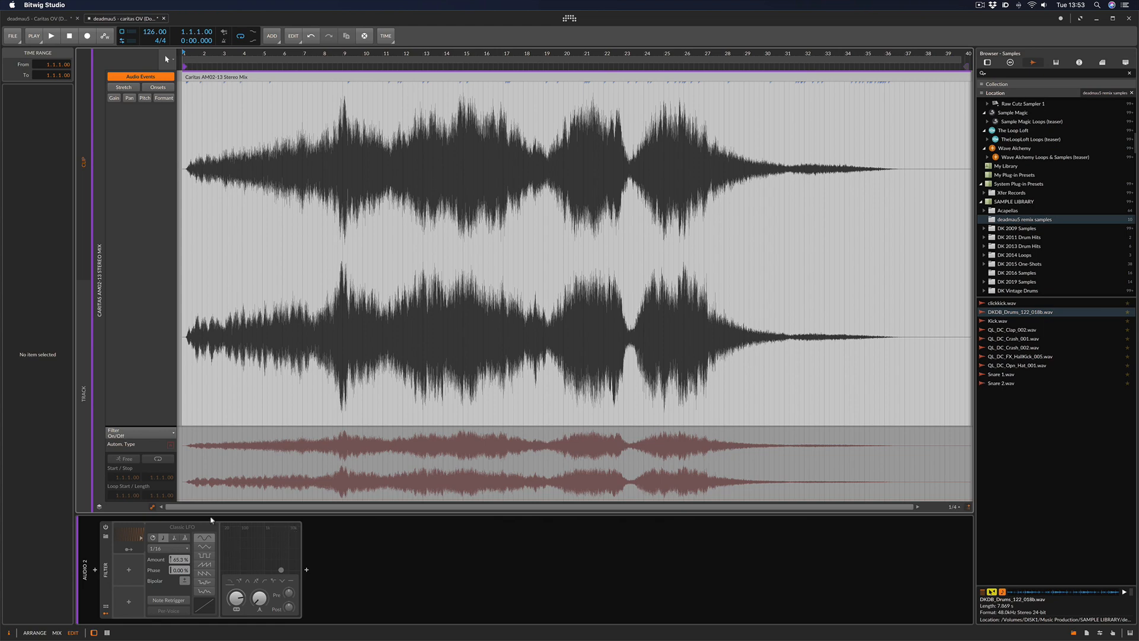
key(alt+1)
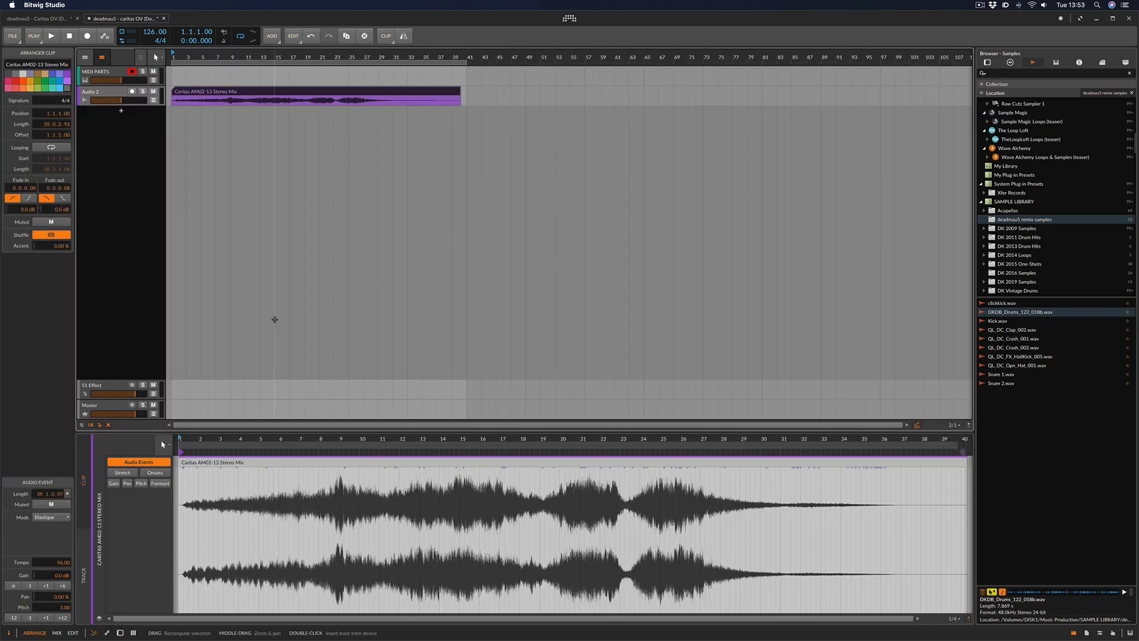
key(d)
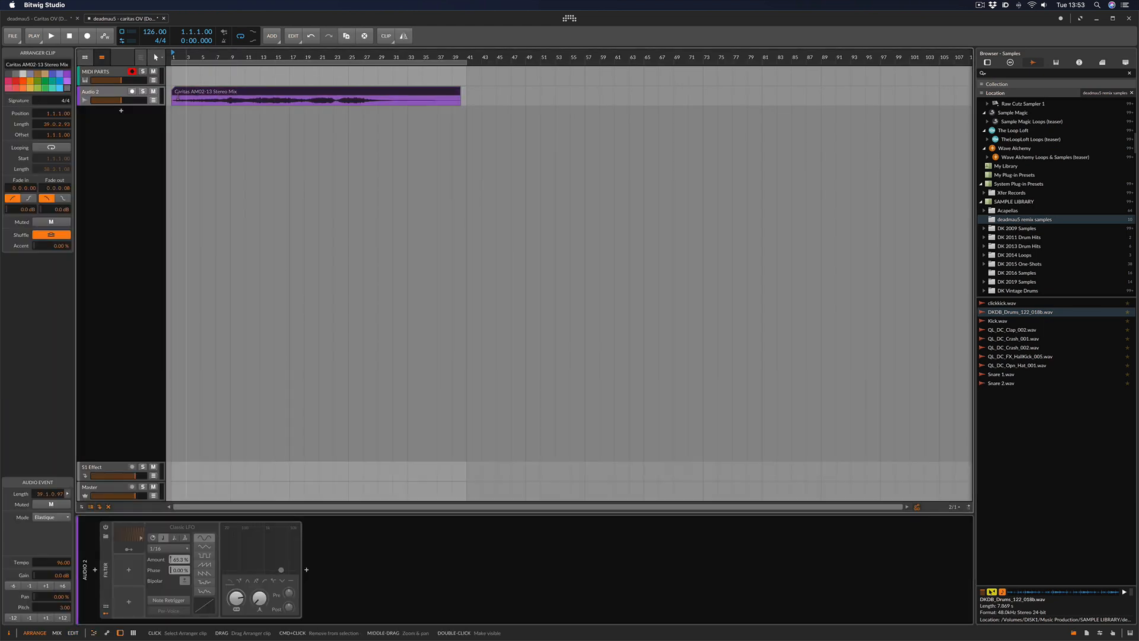